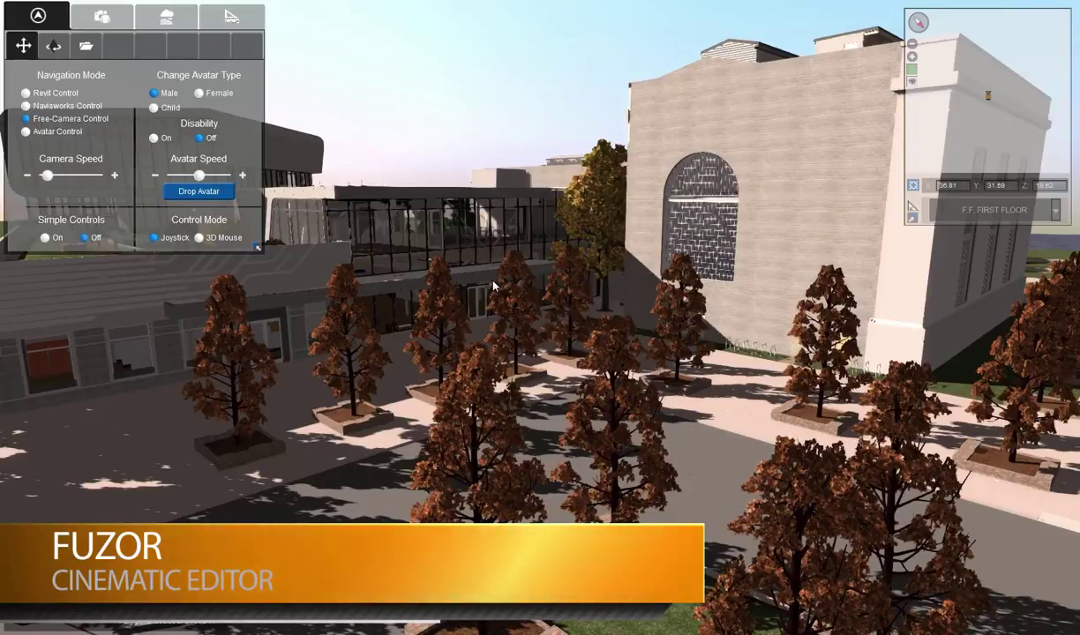
# Open the screenshot and cinematic tab and enter Cinematic Mode with Take Cinematic.
pyautogui.click(111, 25)
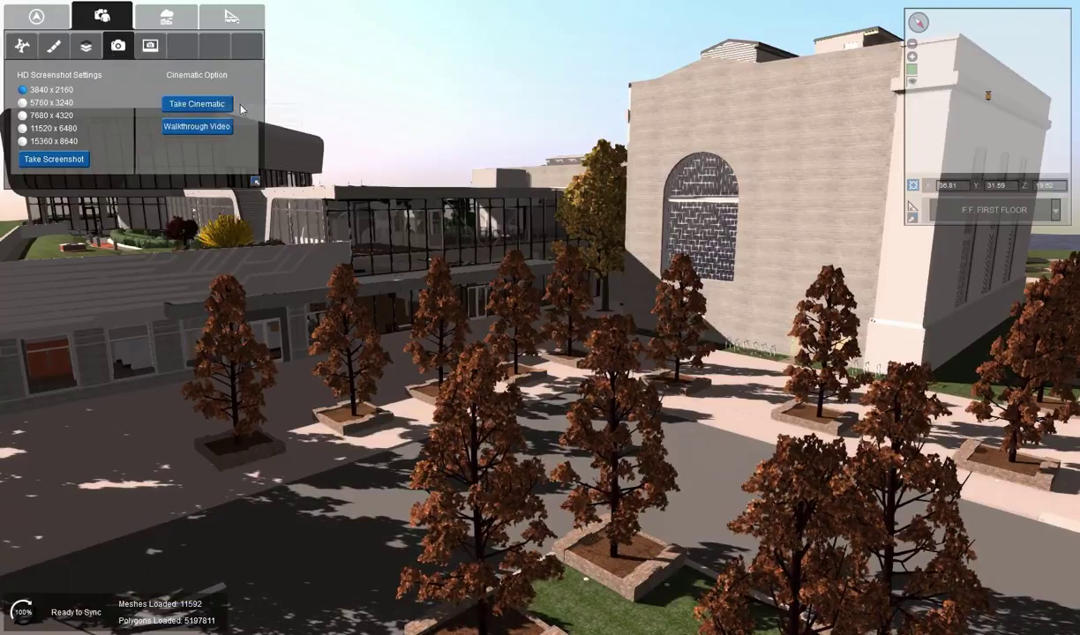
pyautogui.click(189, 106)
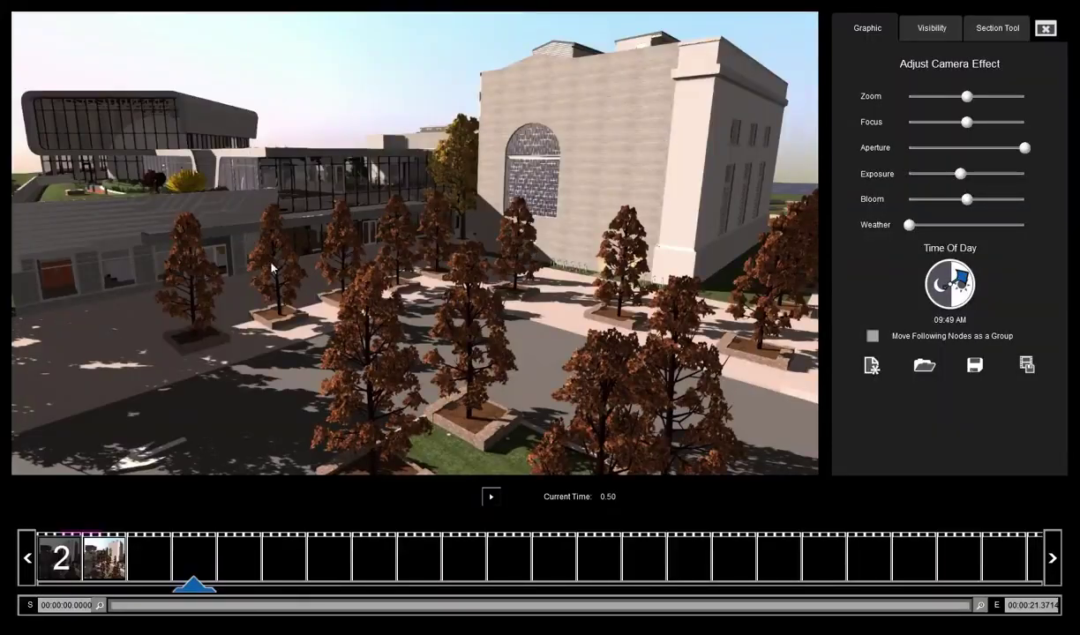
pyautogui.moveTo(230, 157); pyautogui.dragTo(419, 329)
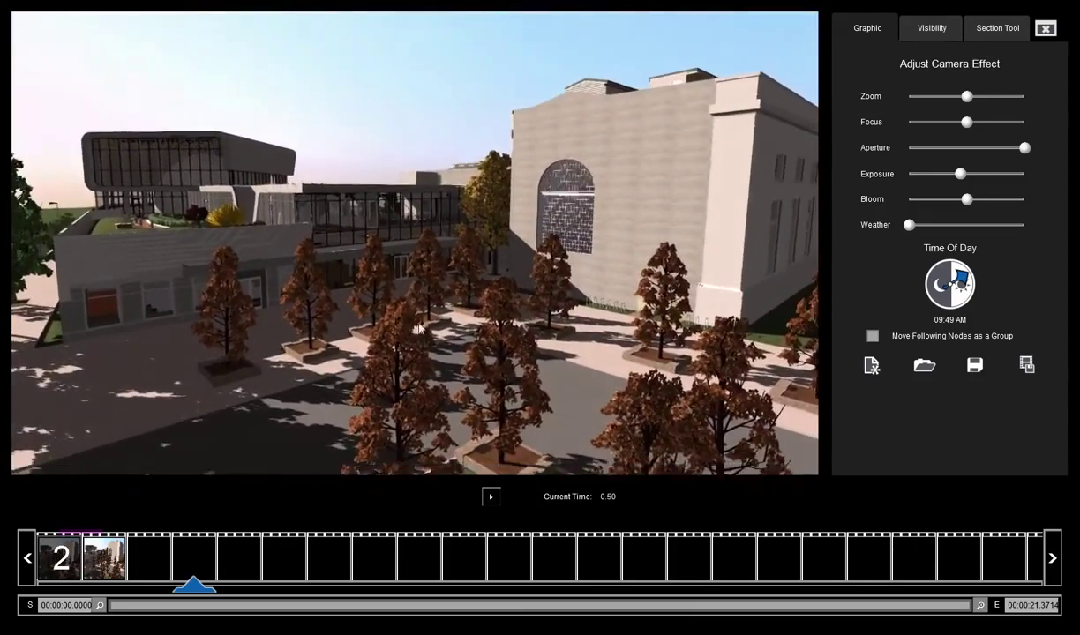
pyautogui.press('w')
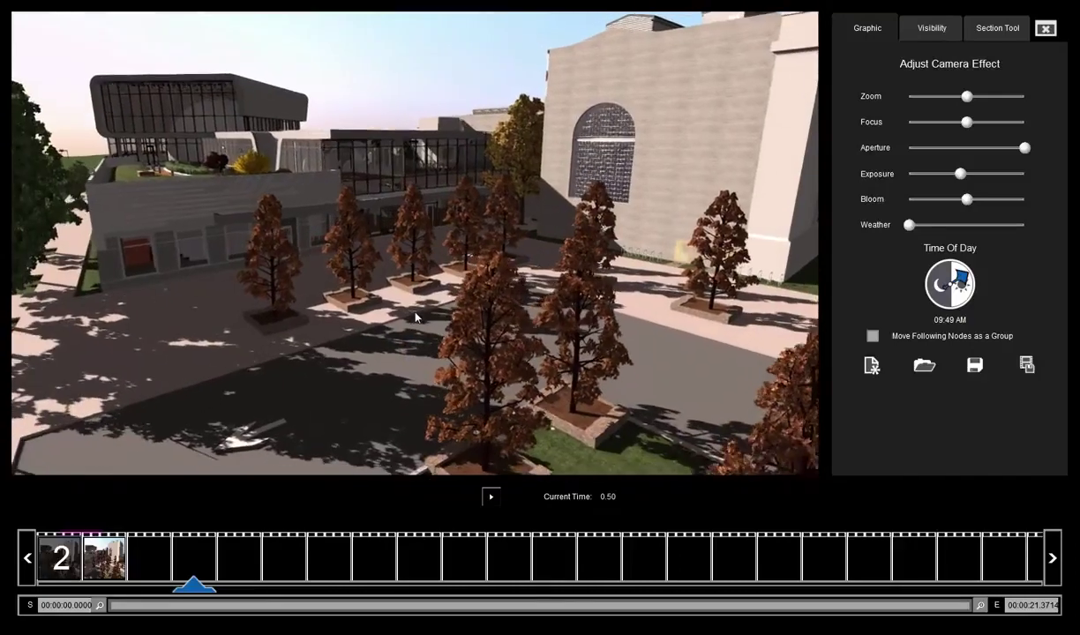
pyautogui.press('s')
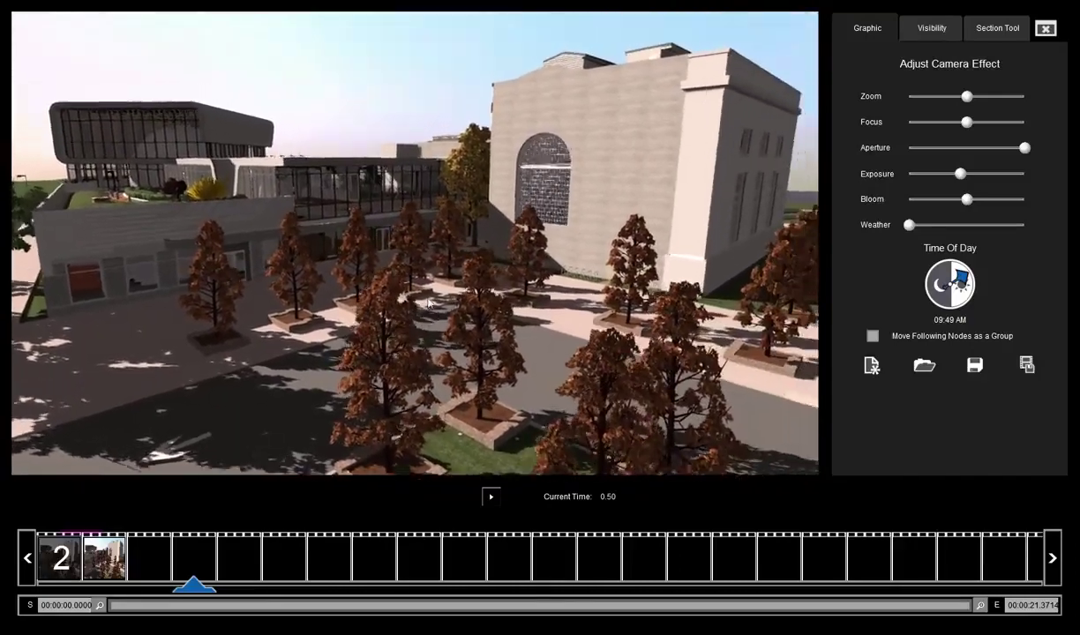
pyautogui.press('w')
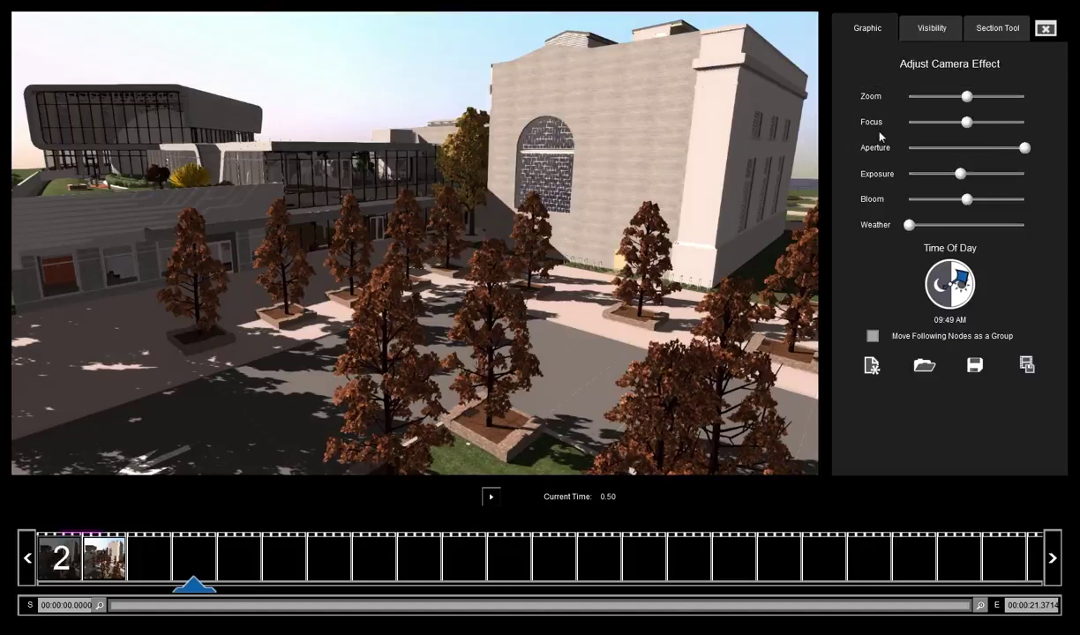
pyautogui.click(937, 31)
pyautogui.click(995, 28)
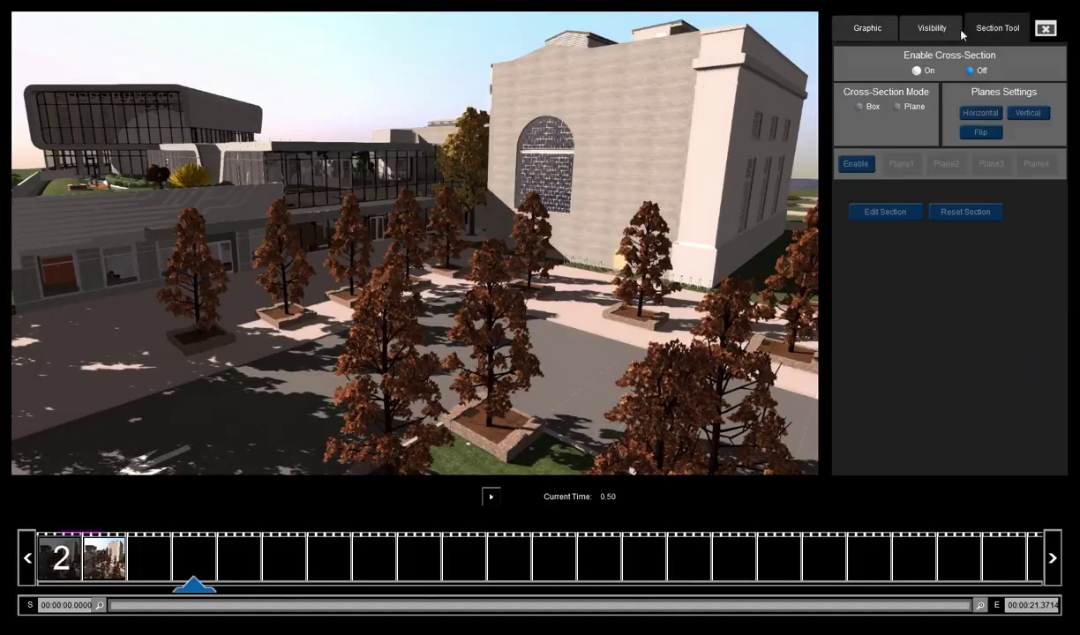
pyautogui.click(931, 28)
pyautogui.click(855, 35)
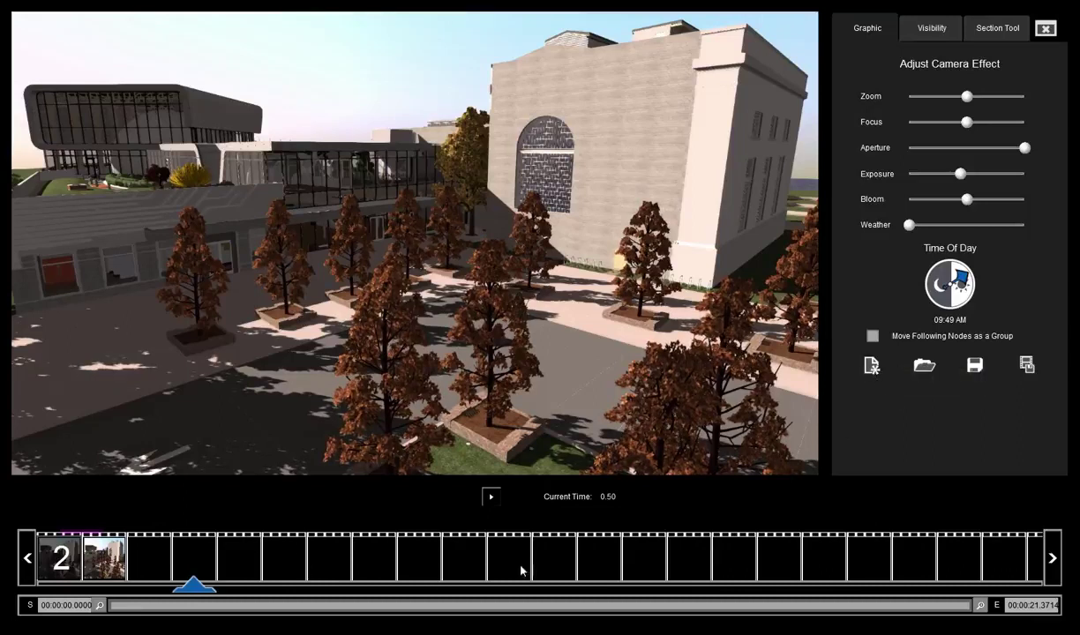
# Create a new movie project and confirm starting it with an empty timeline.
pyautogui.click(872, 367)
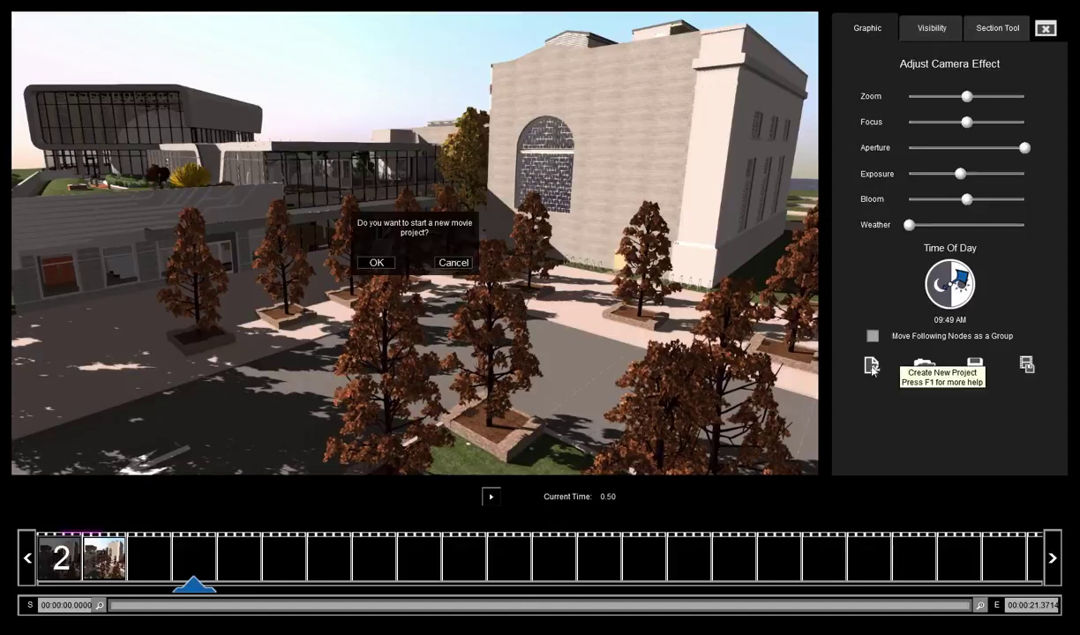
pyautogui.click(377, 263)
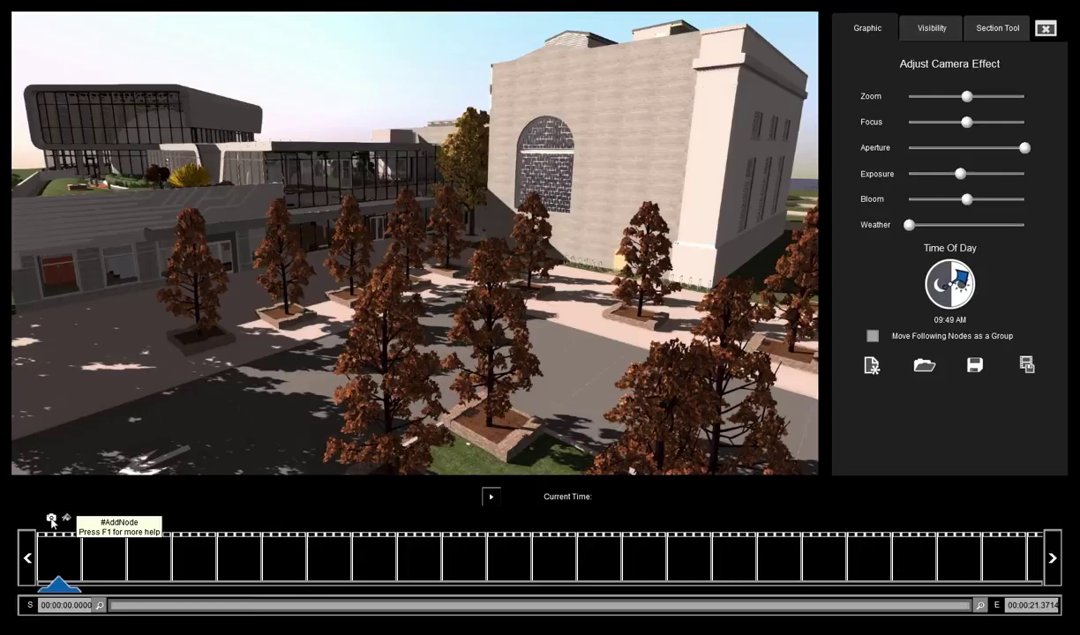
# Add the courtyard view as the first keyframe at 0.00 and move the playhead to a later slot.
pyautogui.click(51, 520)
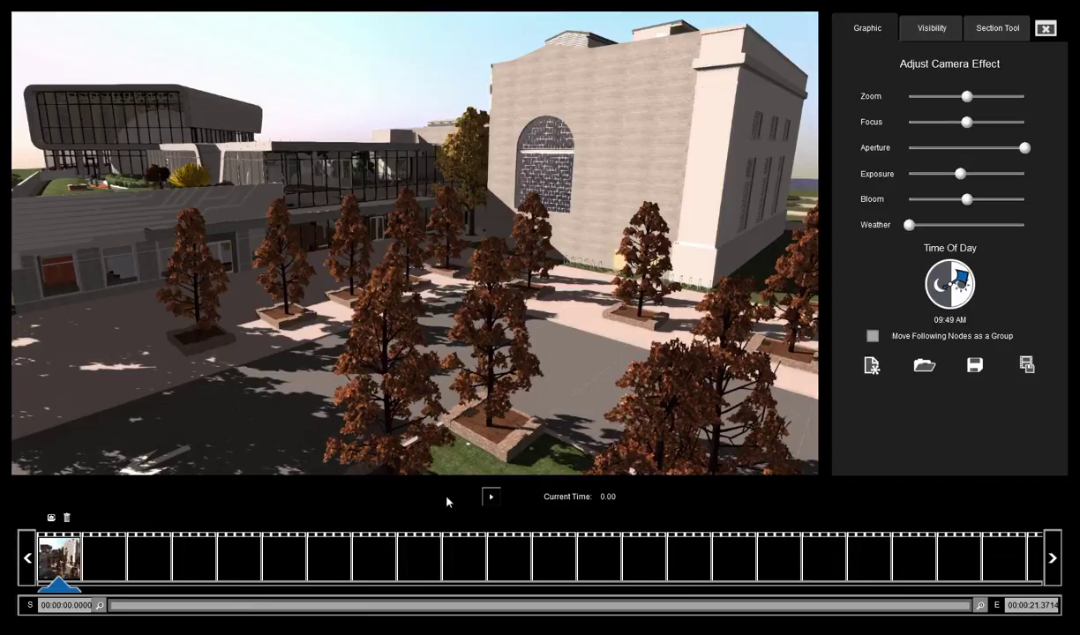
pyautogui.click(189, 561)
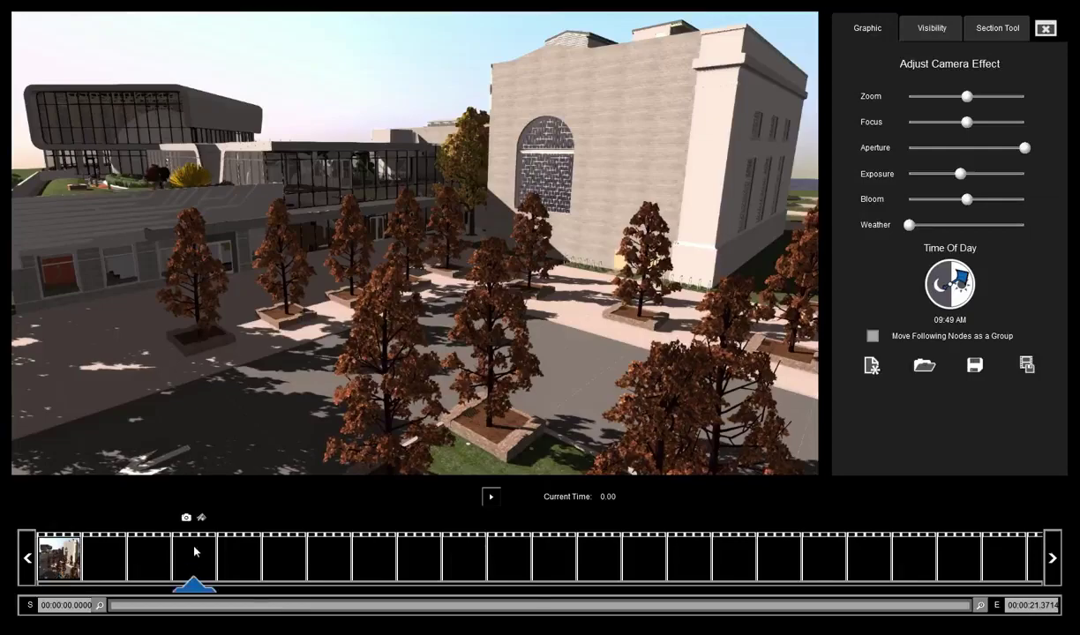
# Fly toward the building, add a second keyframe at 3.00, and compare it with the first.
pyautogui.press('w')
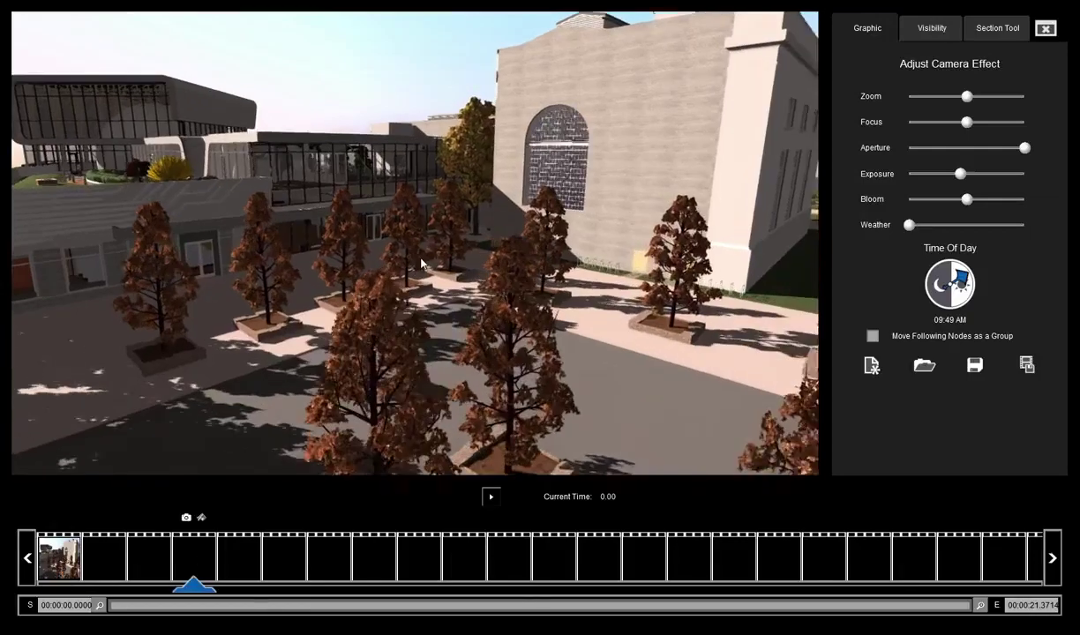
pyautogui.press('w')
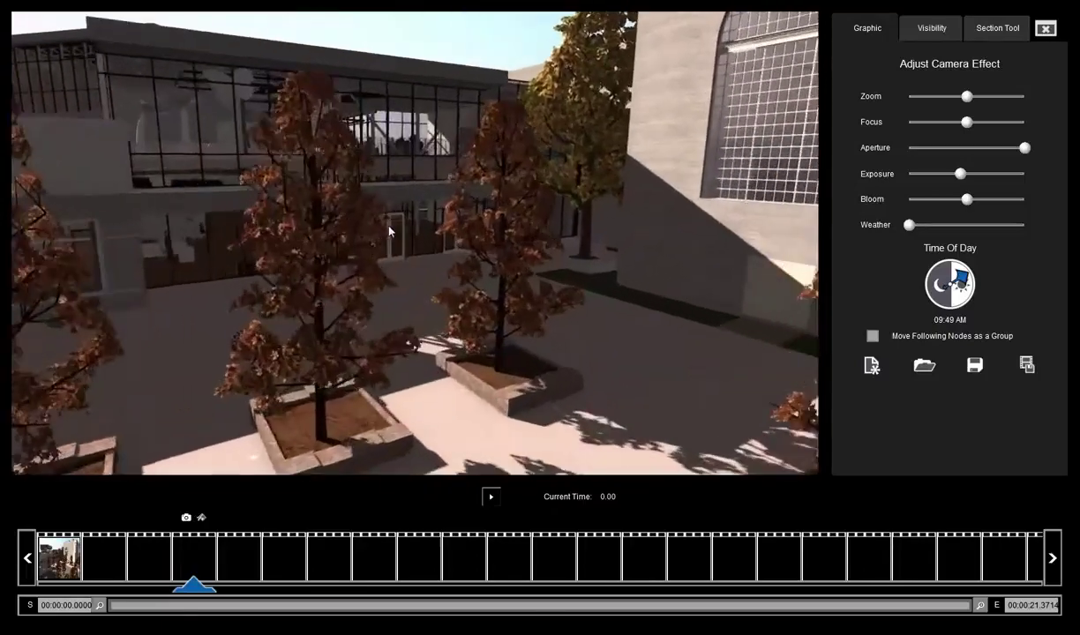
pyautogui.press('w')
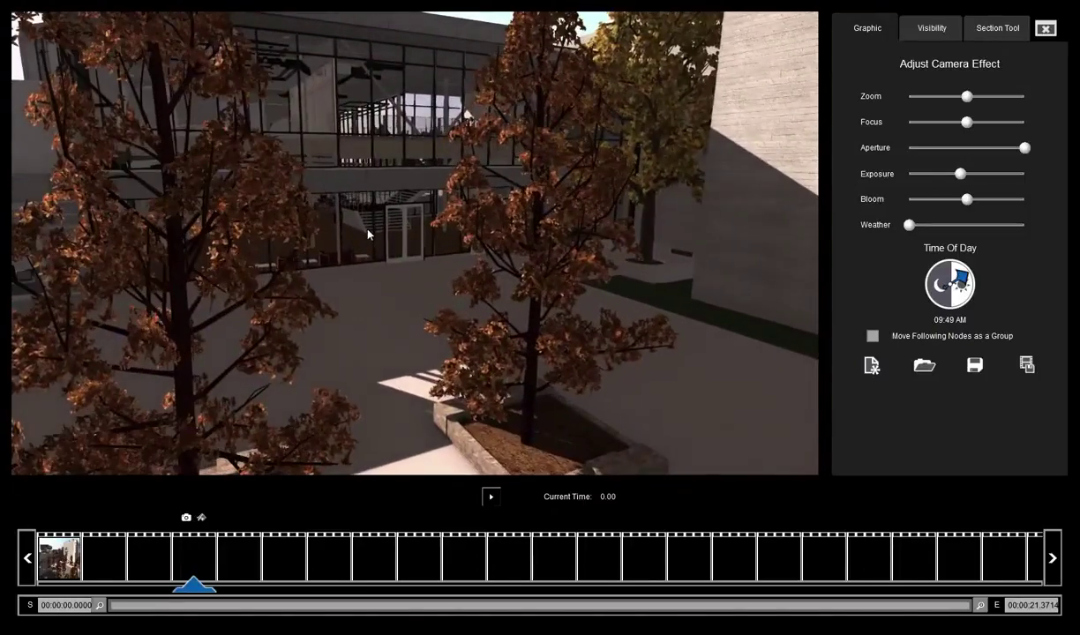
pyautogui.click(186, 519)
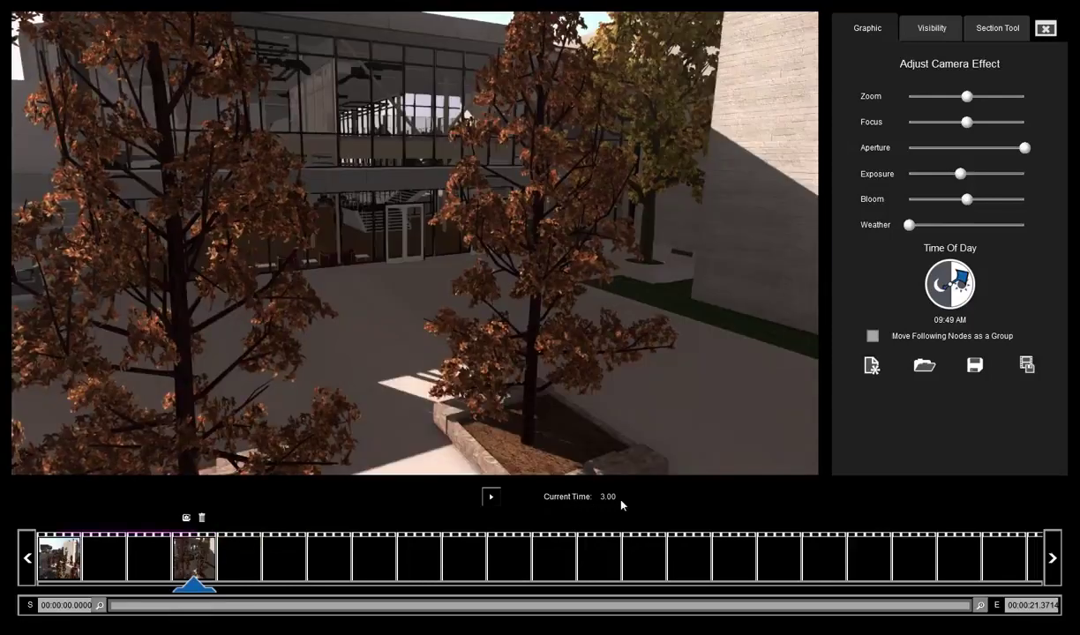
pyautogui.click(57, 560)
pyautogui.click(202, 567)
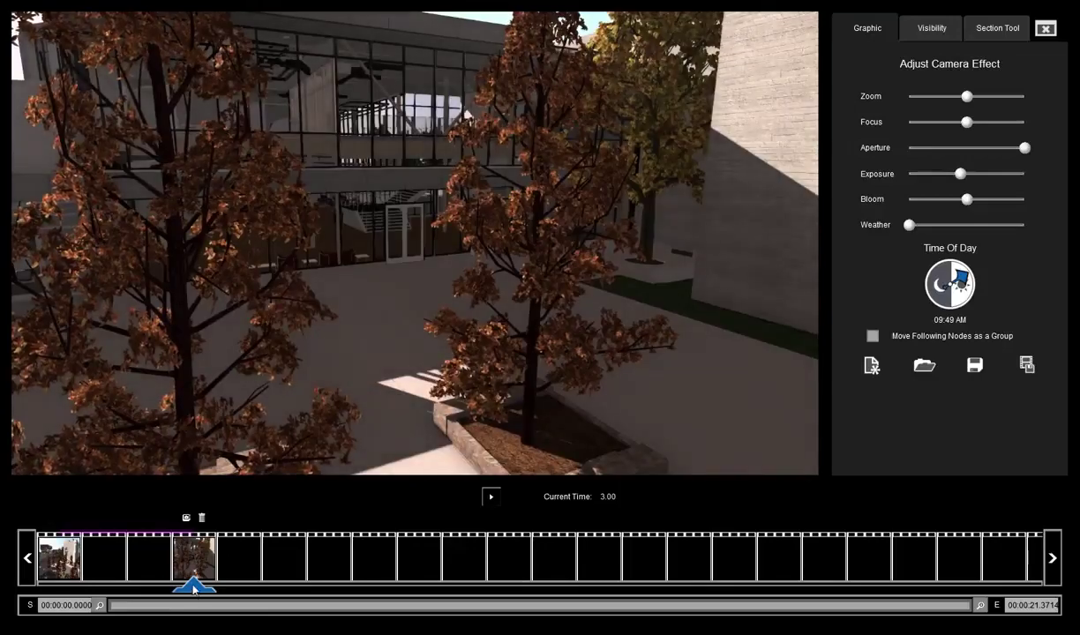
# Scrub back along the path, then fly the camera past the trees up to the glass doors.
pyautogui.moveTo(193, 589)
pyautogui.mouseDown()
pyautogui.moveTo(203, 588)
pyautogui.moveTo(58, 589)
pyautogui.moveTo(180, 588)
pyautogui.moveTo(116, 589)
pyautogui.moveTo(75, 603)
pyautogui.moveTo(194, 588)
pyautogui.moveTo(11, 613)
pyautogui.moveTo(180, 578)
pyautogui.mouseUp()
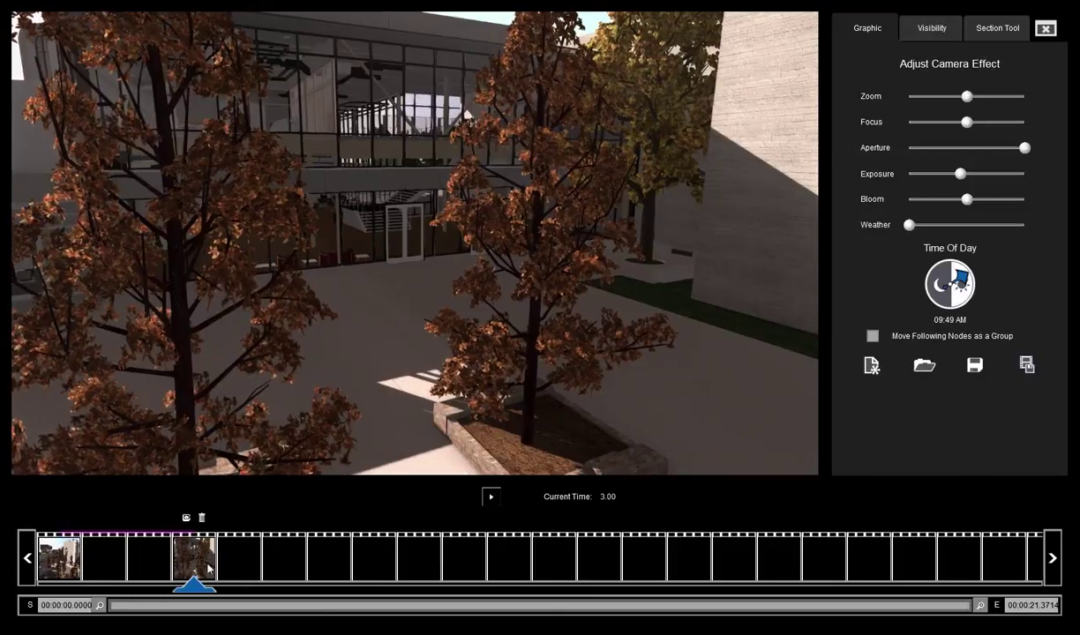
pyautogui.press('w')
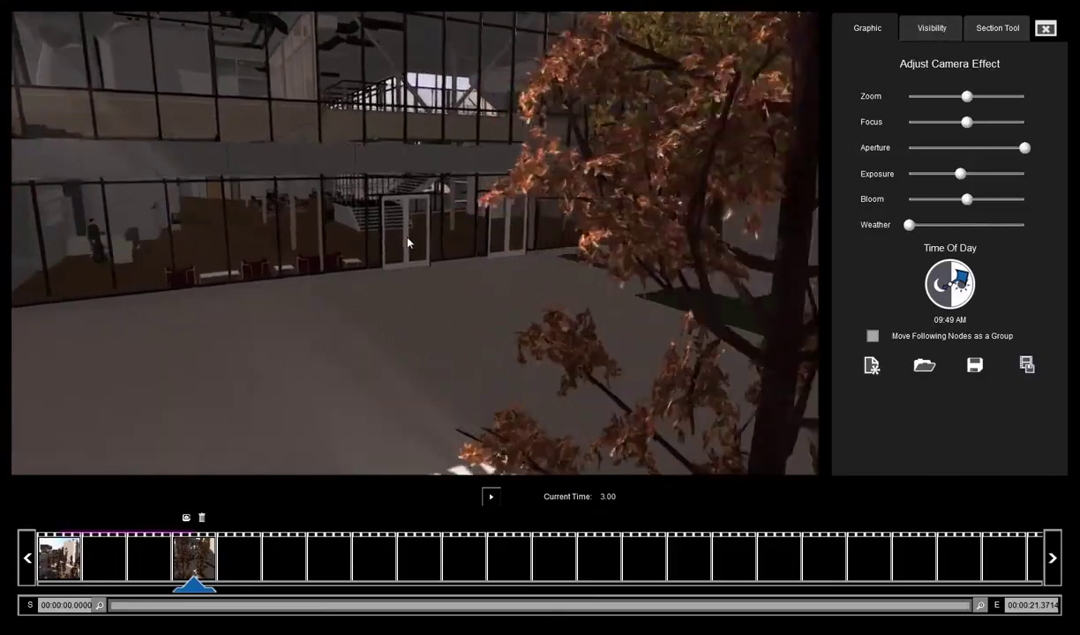
pyautogui.press('w')
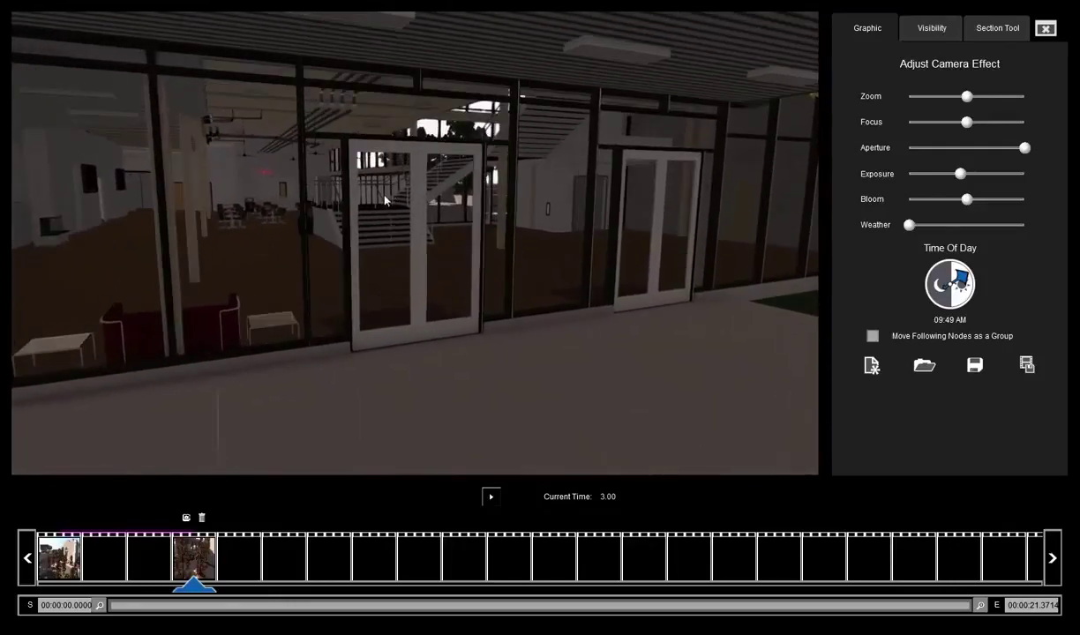
pyautogui.press('w')
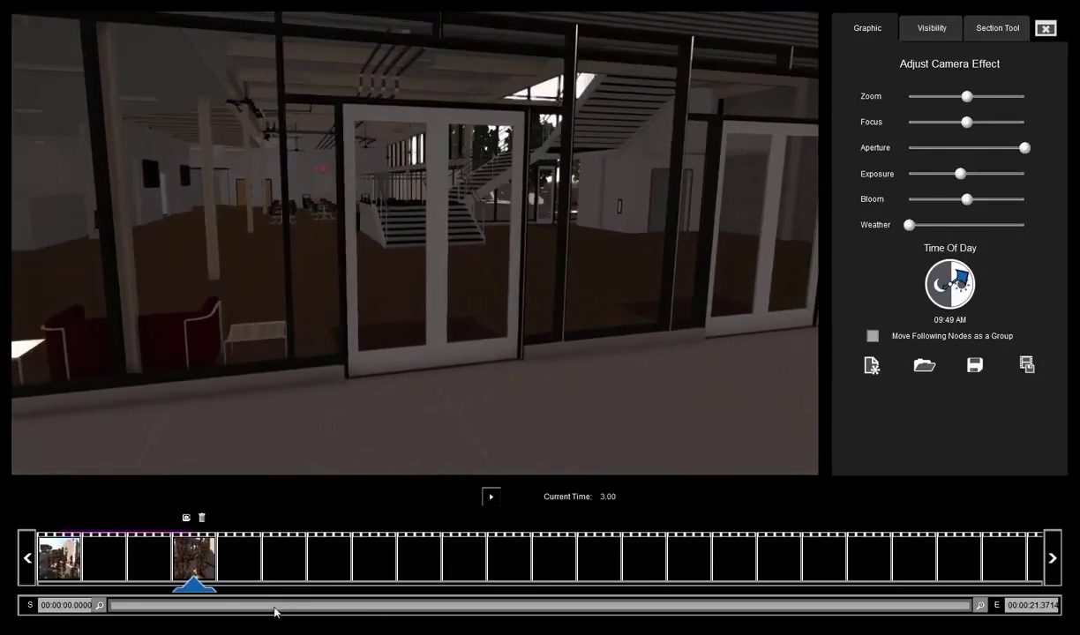
# Add a third keyframe at 6.00 facing the closed glass doors, then swing the doors open.
pyautogui.click(331, 556)
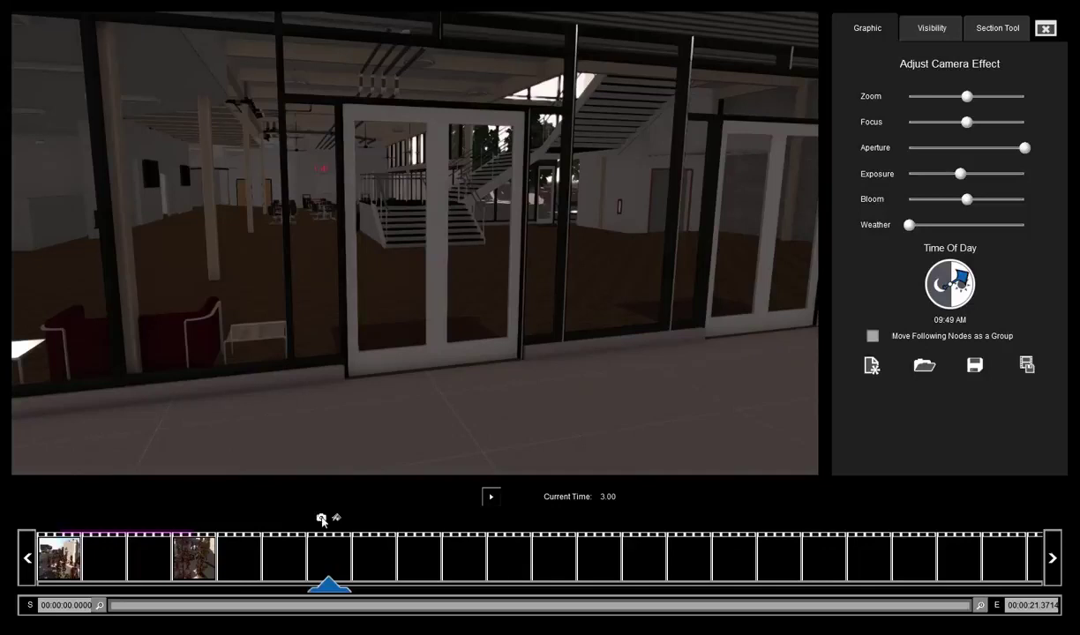
pyautogui.click(322, 519)
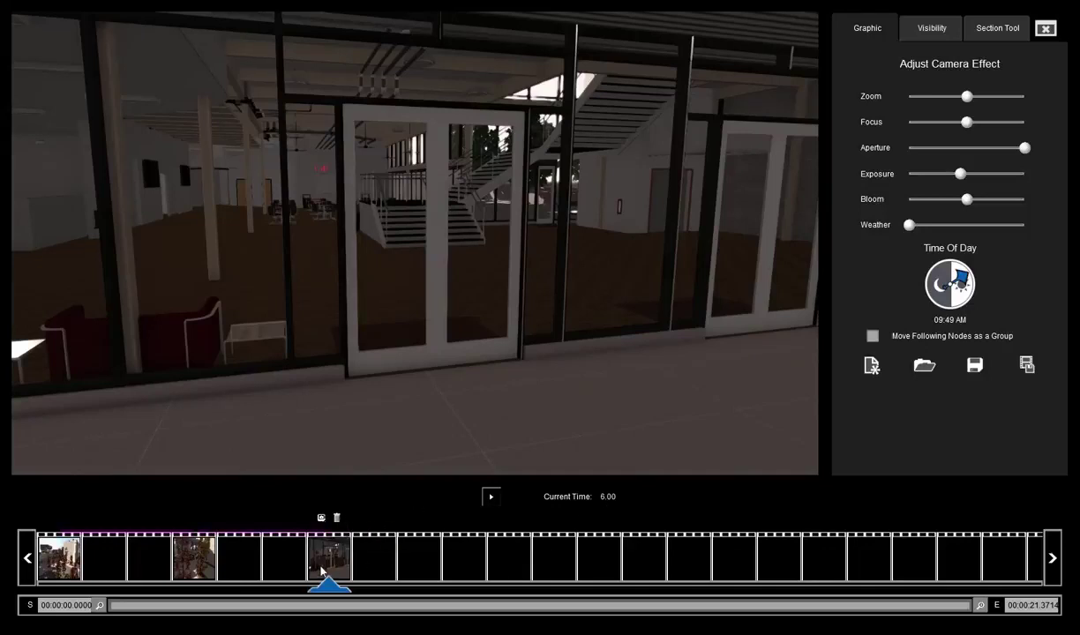
pyautogui.click(377, 564)
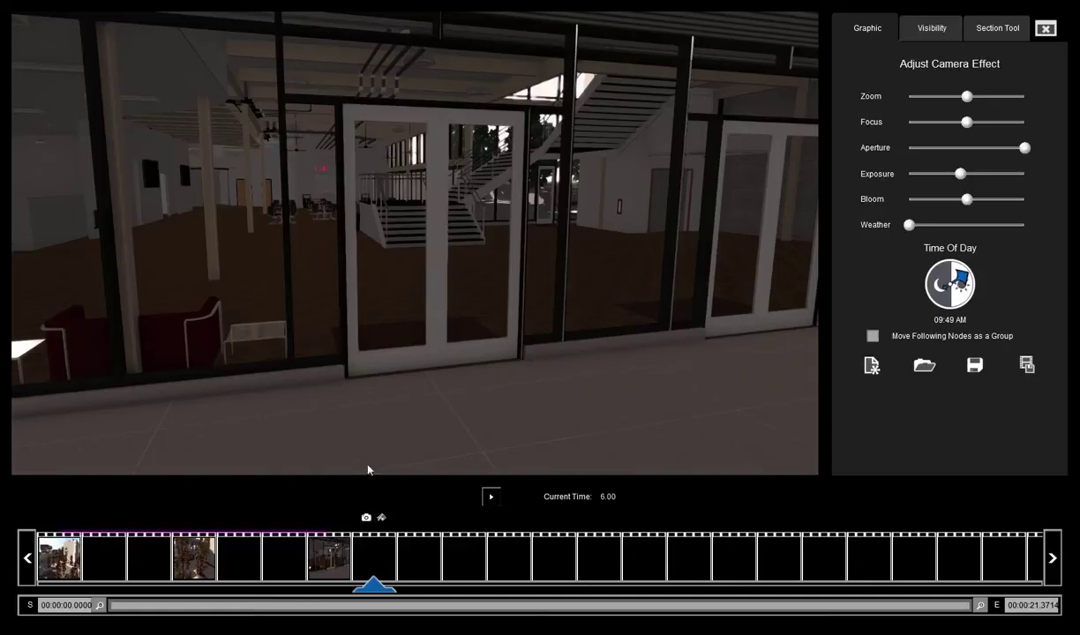
pyautogui.click(440, 256)
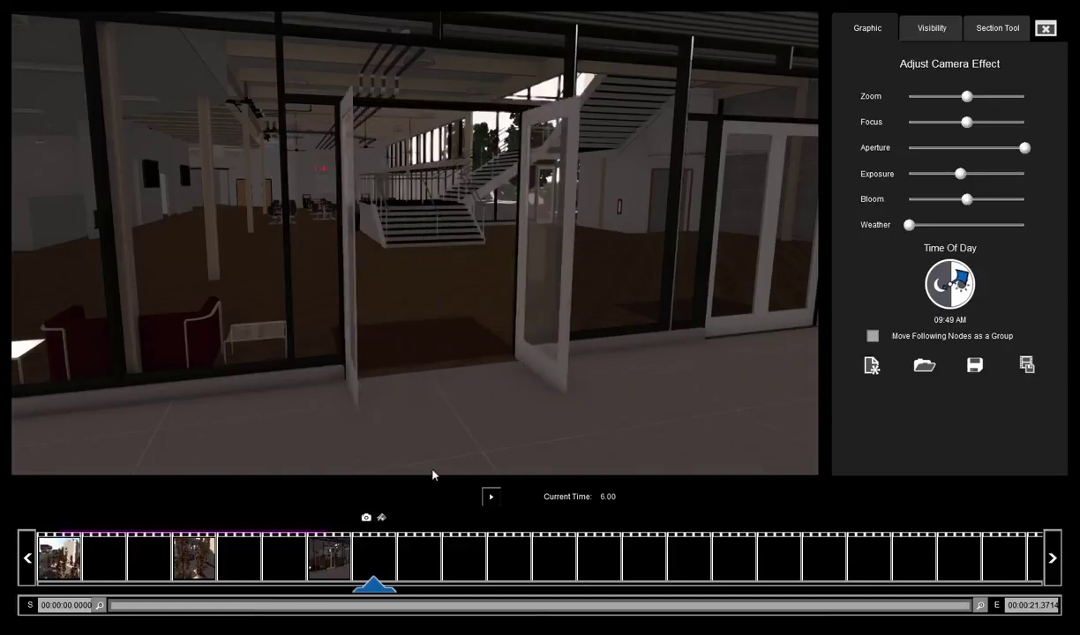
# Capture the open-door view as a keyframe and compare it with the closed-door keyframe at 6.00.
pyautogui.click(367, 519)
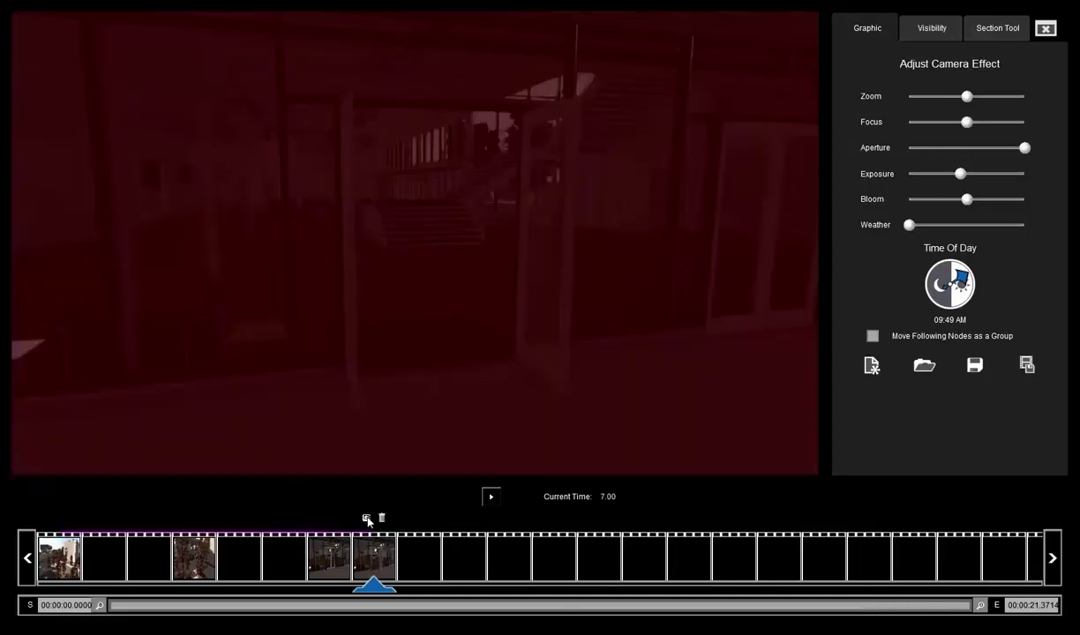
pyautogui.click(324, 561)
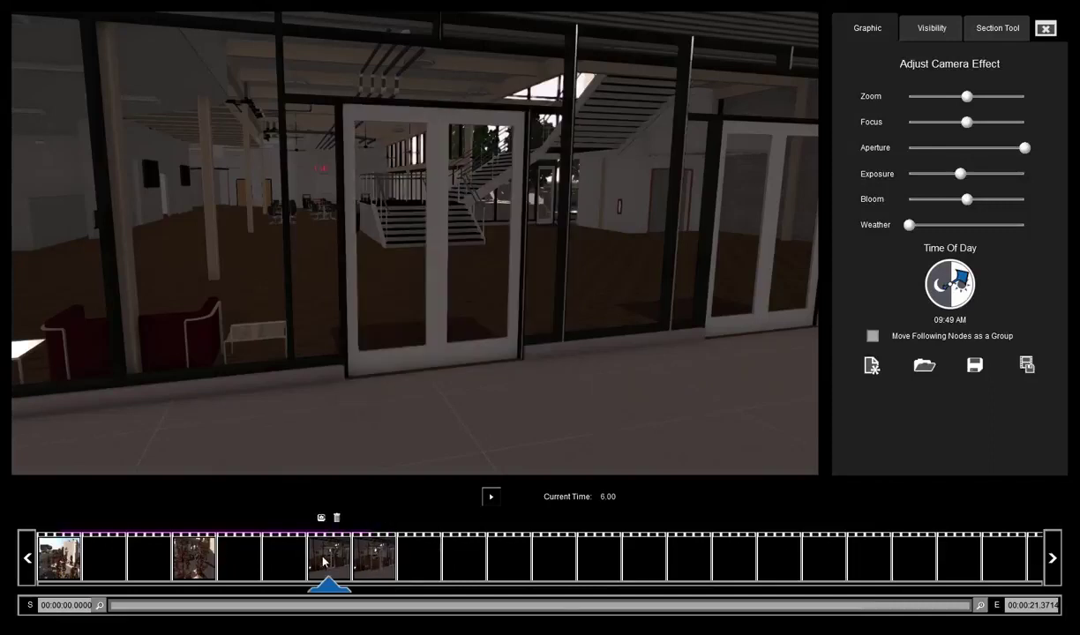
pyautogui.click(381, 567)
pyautogui.click(327, 561)
pyautogui.click(369, 561)
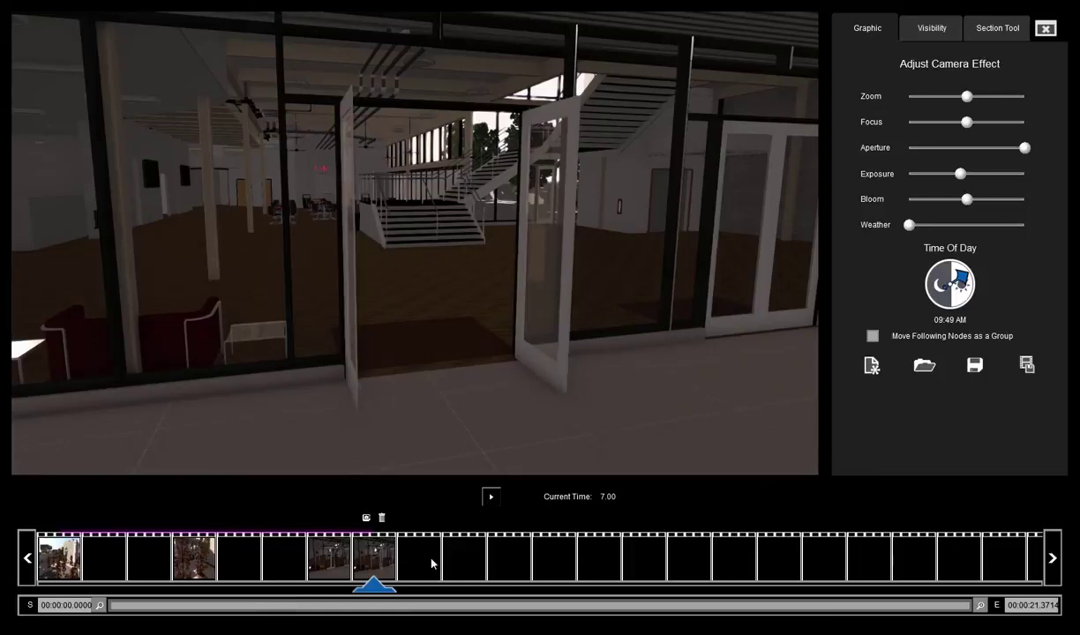
# Fly through the doors, add a staircase keyframe at 10.00, and preview the walkthrough.
pyautogui.click(517, 561)
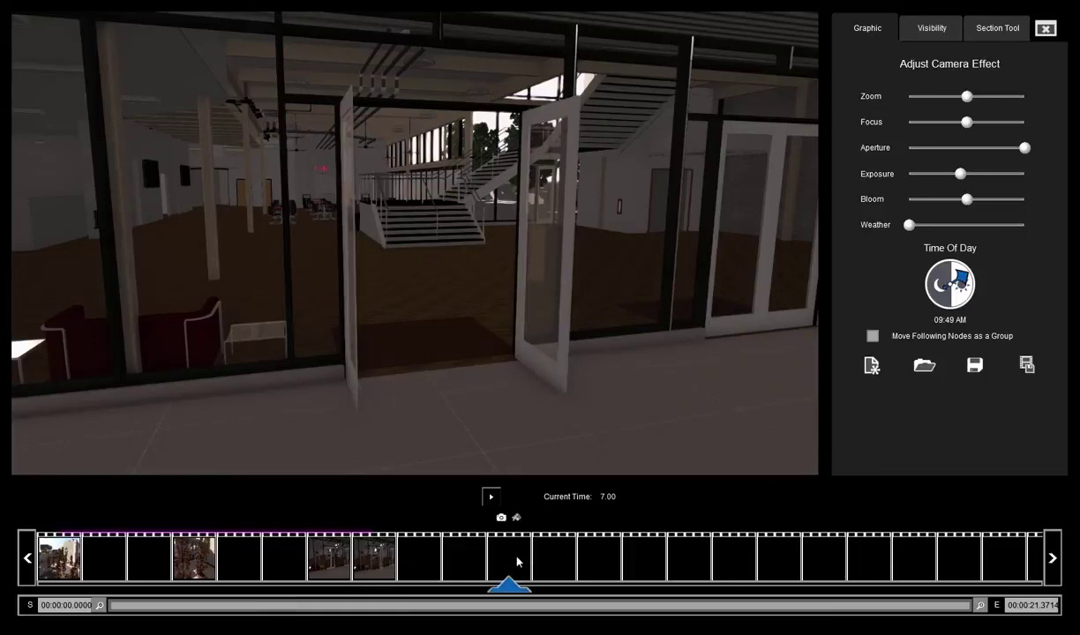
pyautogui.press('w')
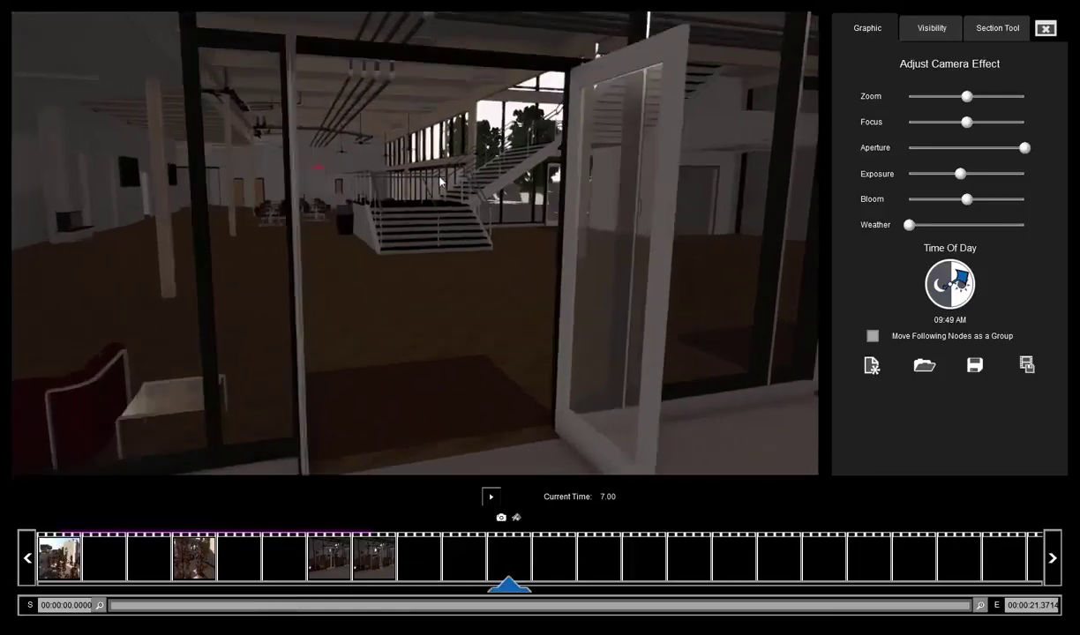
pyautogui.press('w')
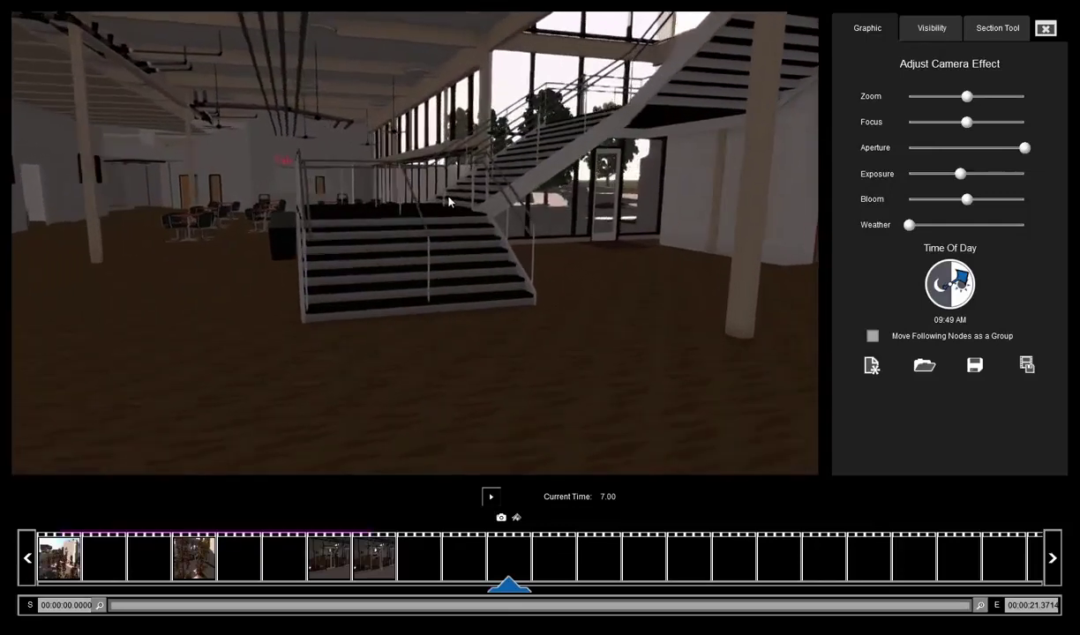
pyautogui.click(501, 519)
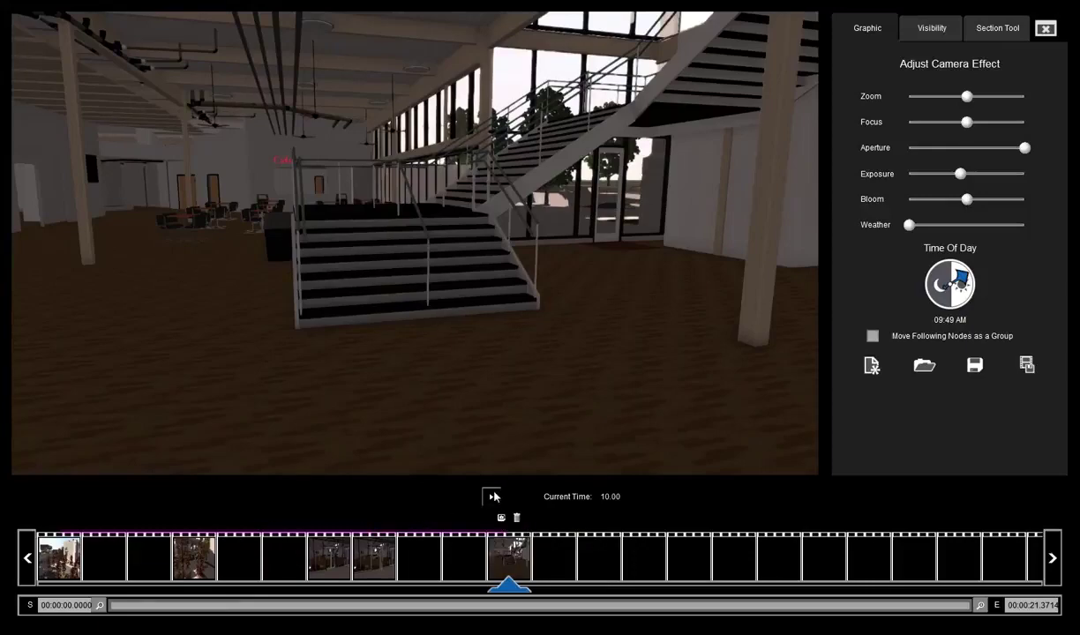
pyautogui.click(492, 498)
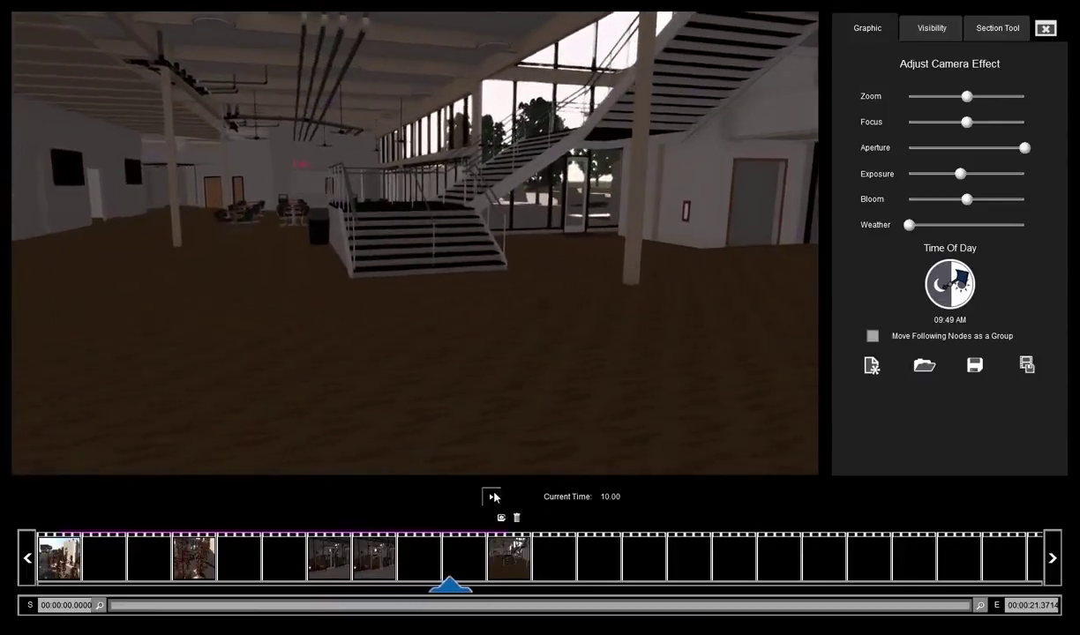
pyautogui.click(517, 562)
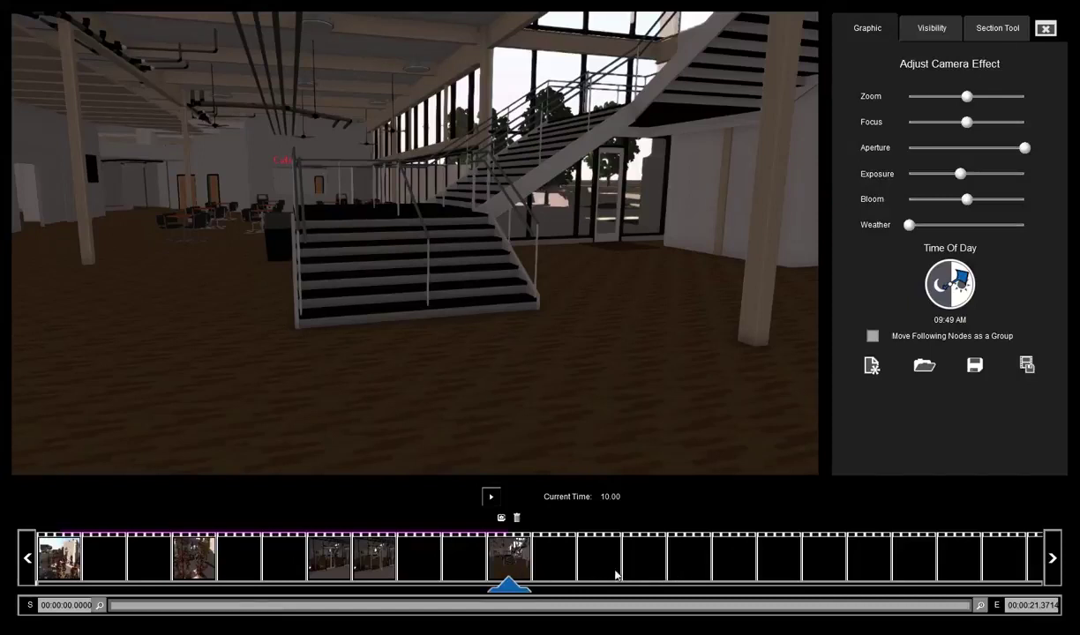
# Set the time of day to 08:54 PM and capture the night staircase keyframe at 14.00.
pyautogui.click(687, 561)
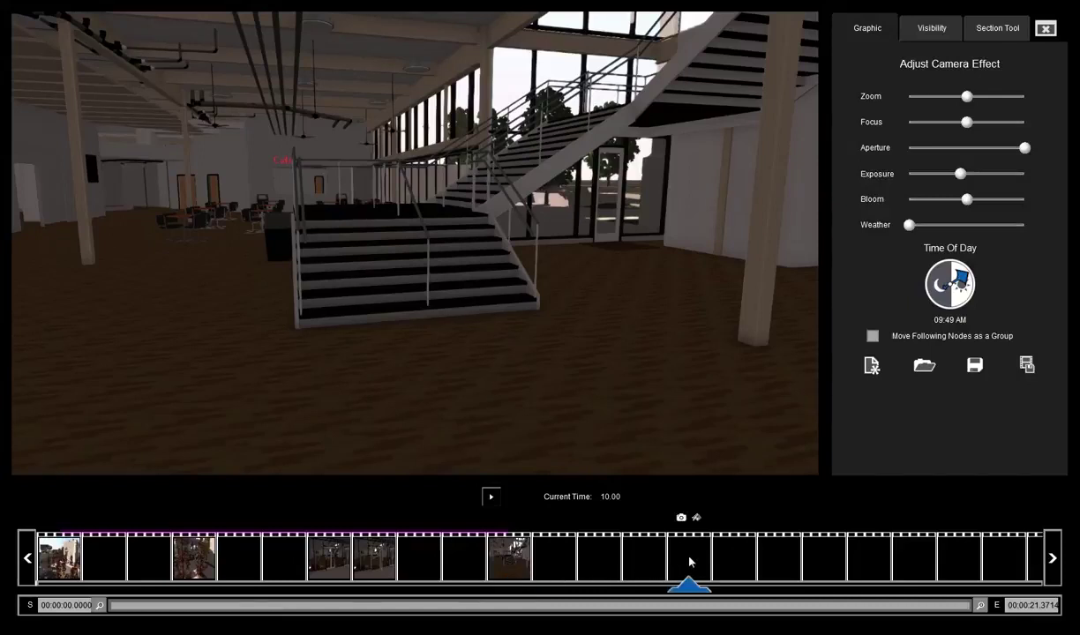
pyautogui.moveTo(962, 280); pyautogui.dragTo(942, 301)
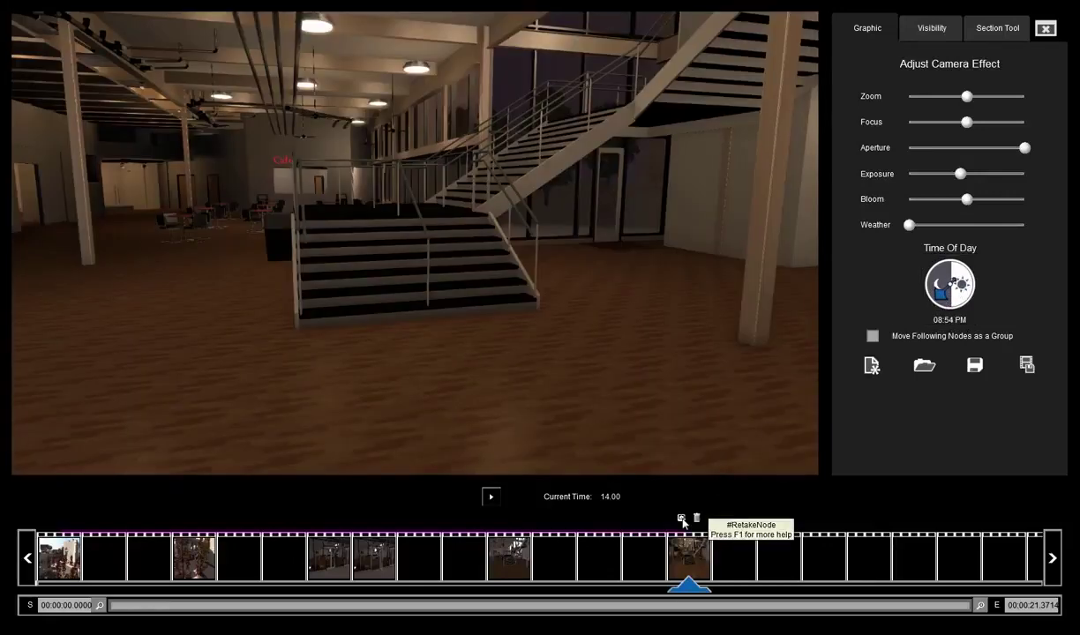
pyautogui.click(682, 519)
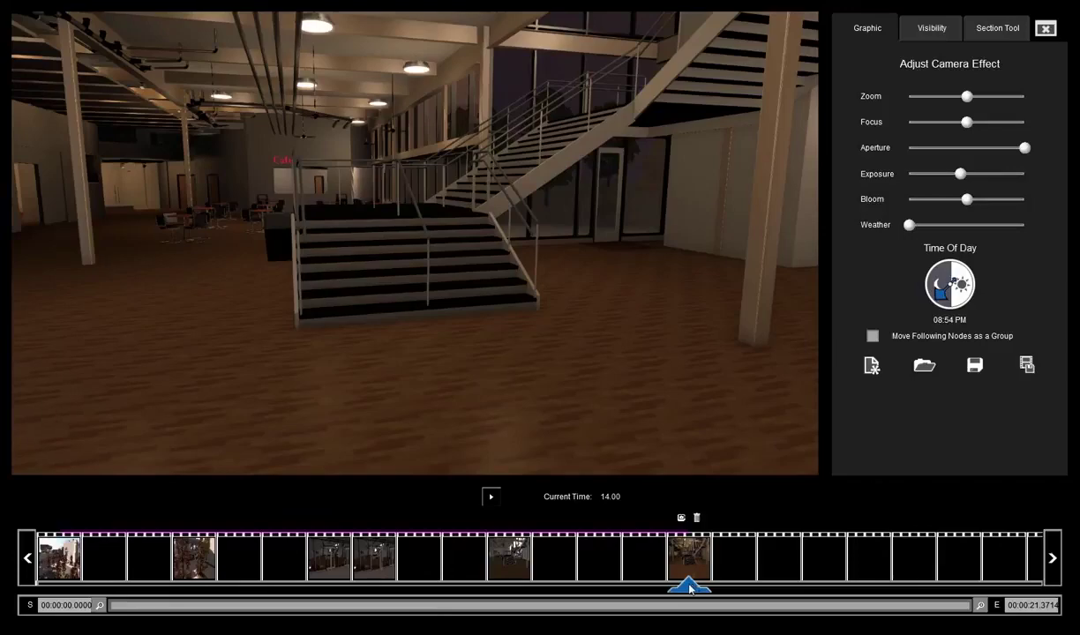
pyautogui.moveTo(690, 590)
pyautogui.mouseDown()
pyautogui.moveTo(486, 593)
pyautogui.moveTo(645, 582)
pyautogui.moveTo(676, 569)
pyautogui.moveTo(664, 566)
pyautogui.moveTo(694, 562)
pyautogui.mouseUp()
pyautogui.click(737, 565)
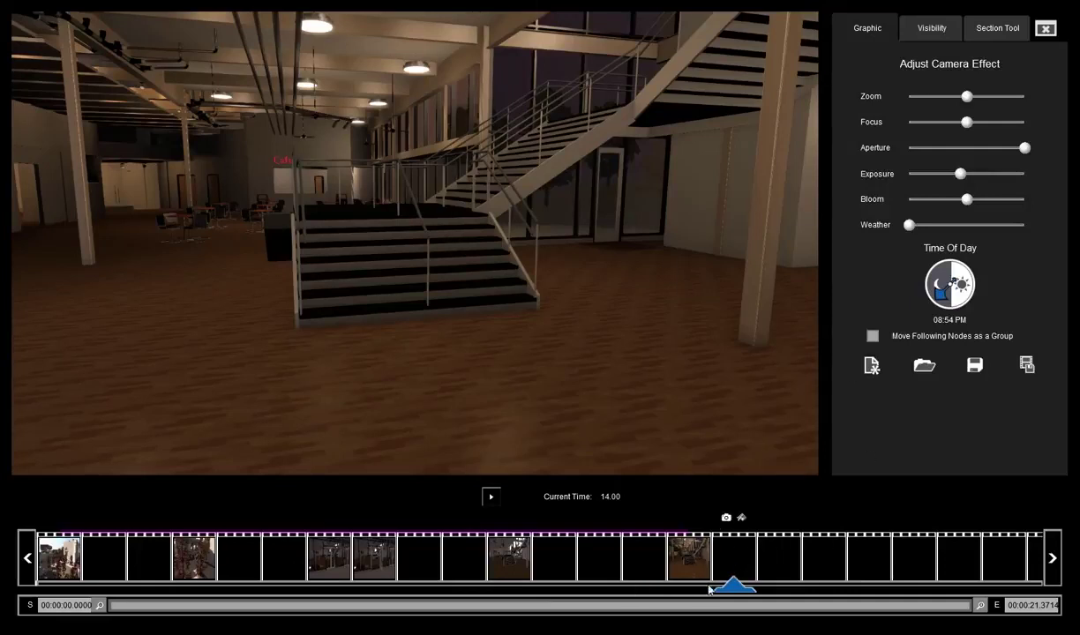
# Add a cut keyframe at 15.00 and retake it from the purple-lit night exterior.
pyautogui.click(742, 520)
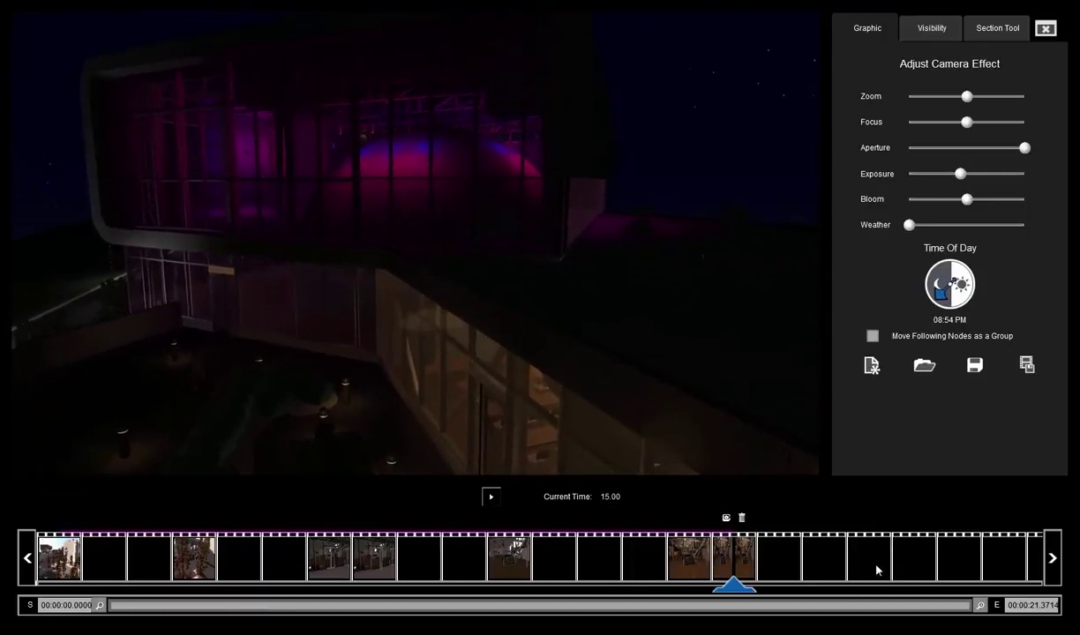
pyautogui.click(726, 519)
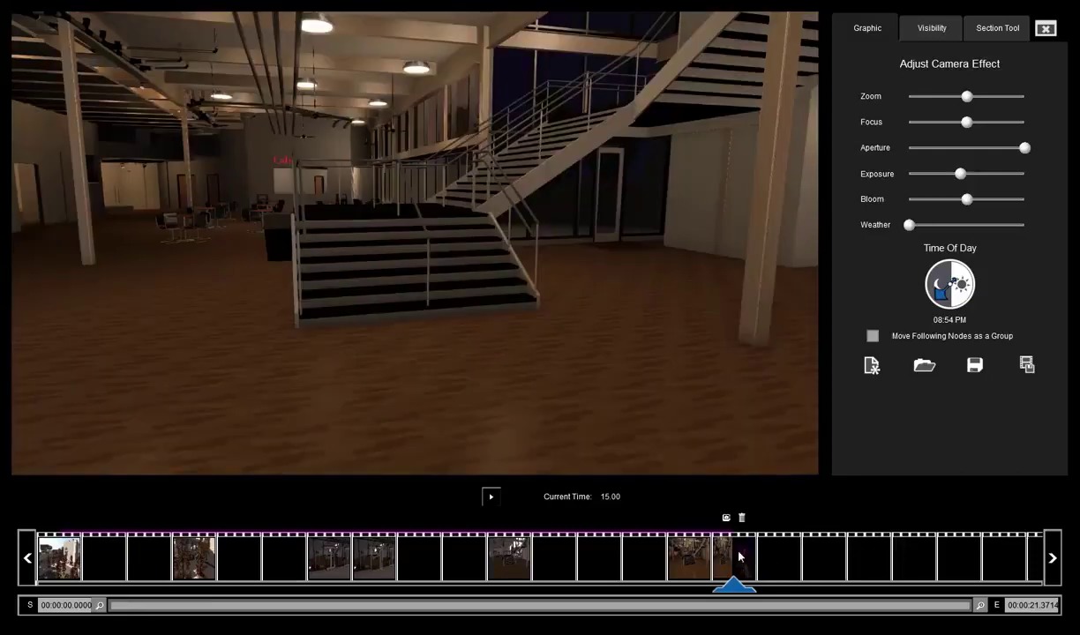
pyautogui.click(734, 558)
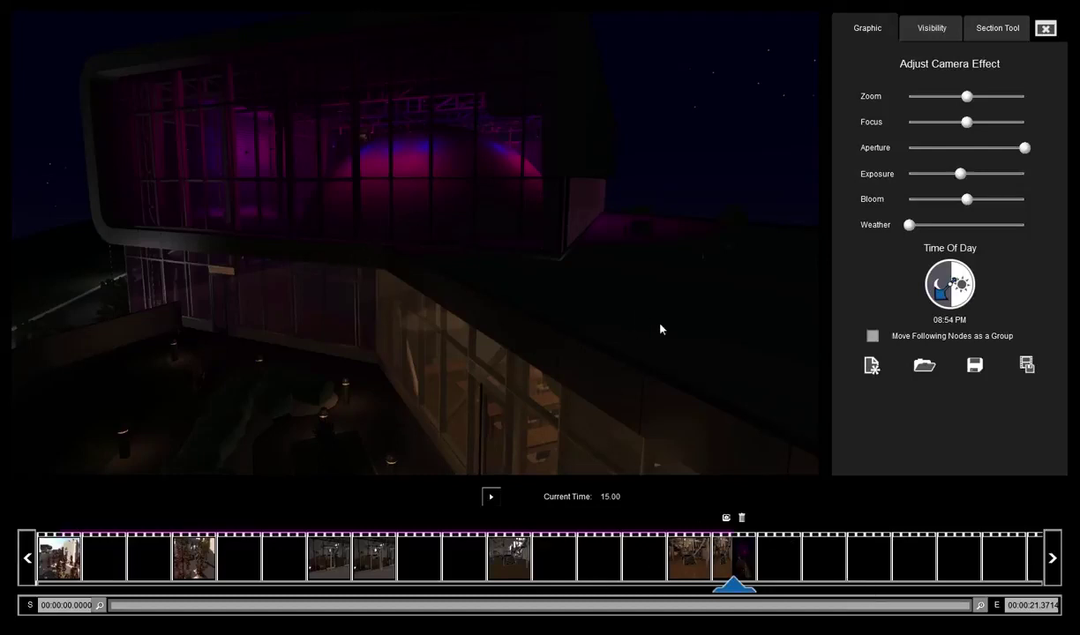
pyautogui.click(870, 565)
# Frame the facade, turn the Weather slider to full rain, and capture the keyframe at 18.00.
pyautogui.press('w')
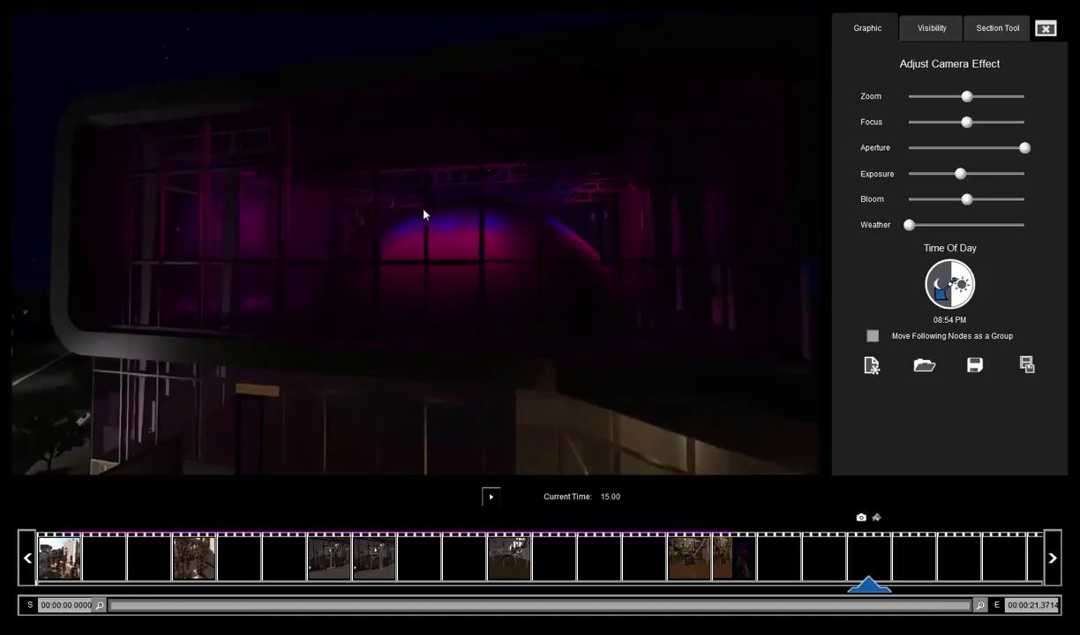
pyautogui.press('s')
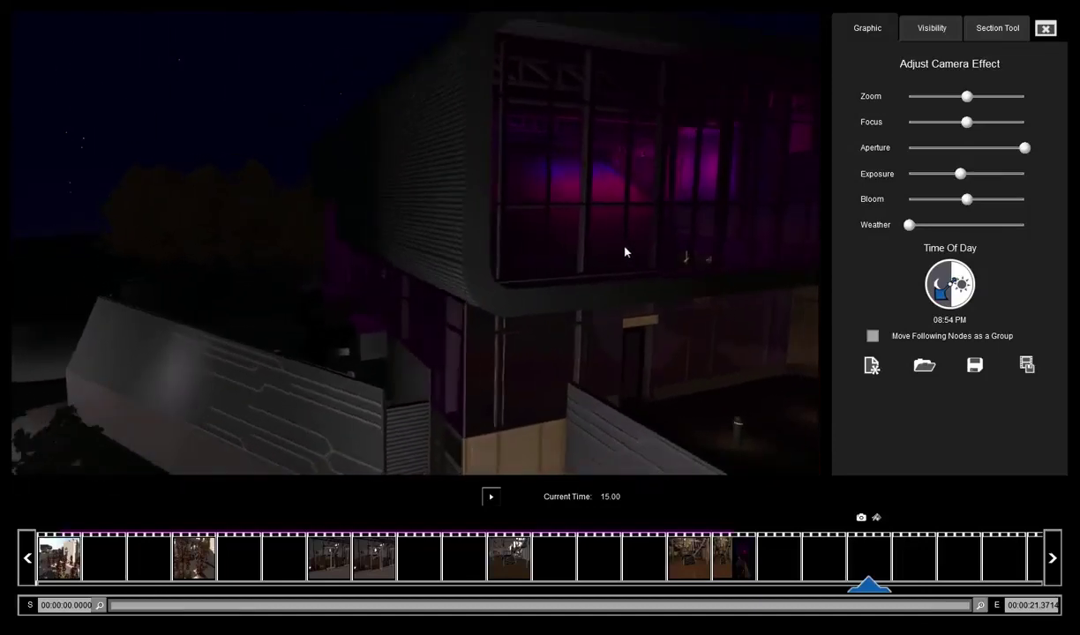
pyautogui.press('w')
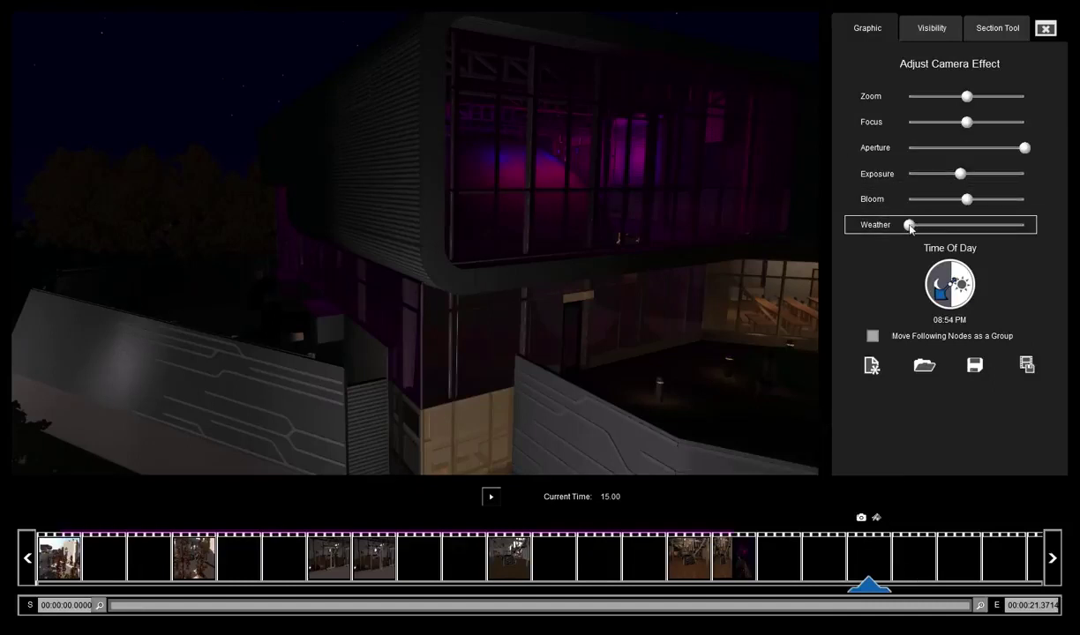
pyautogui.moveTo(909, 227); pyautogui.dragTo(1034, 227)
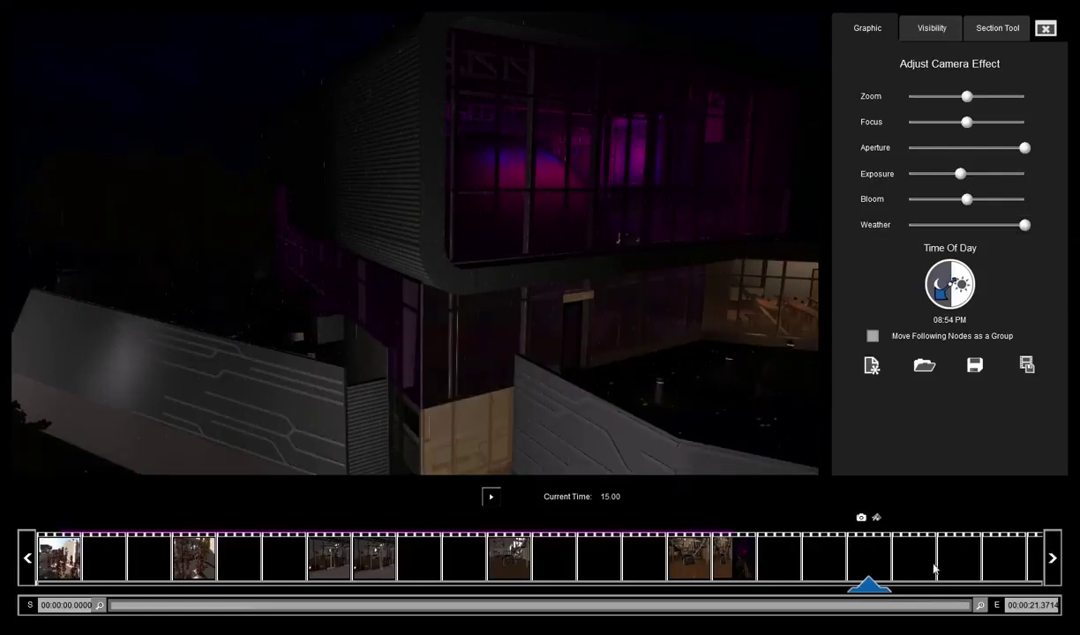
pyautogui.click(861, 519)
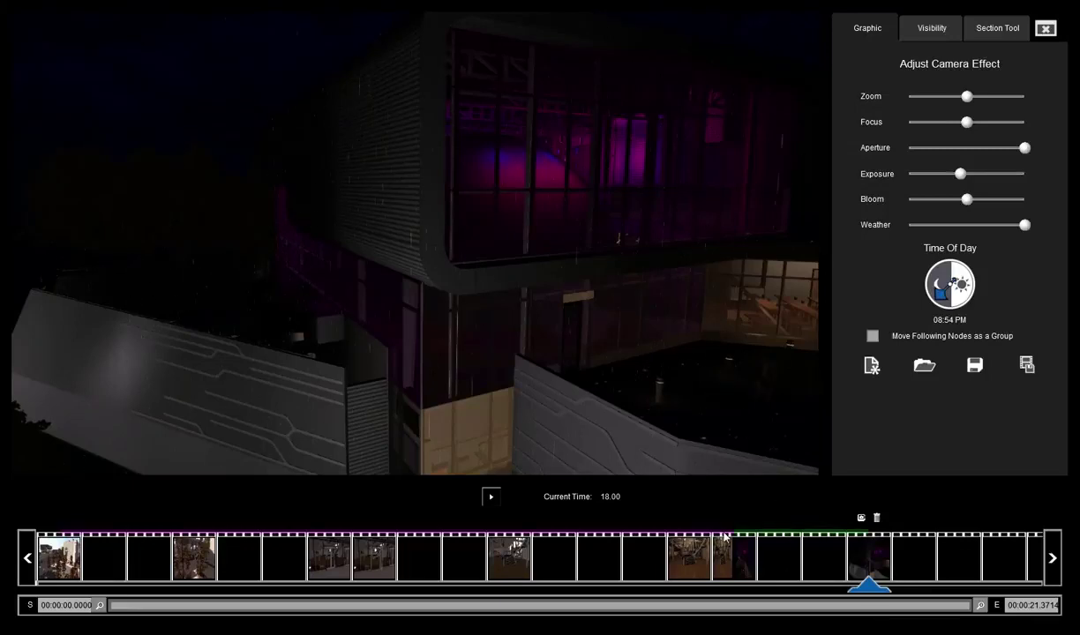
pyautogui.click(500, 540)
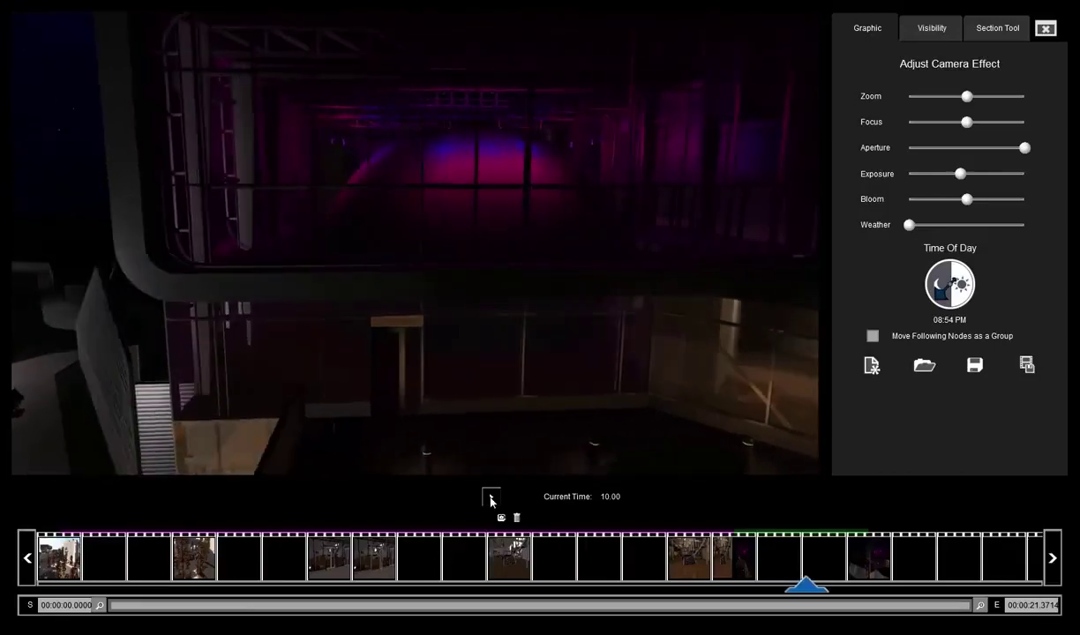
# Preview the walkthrough from the start, then add a wider purple-lit night exterior keyframe at 20.00.
pyautogui.click(491, 498)
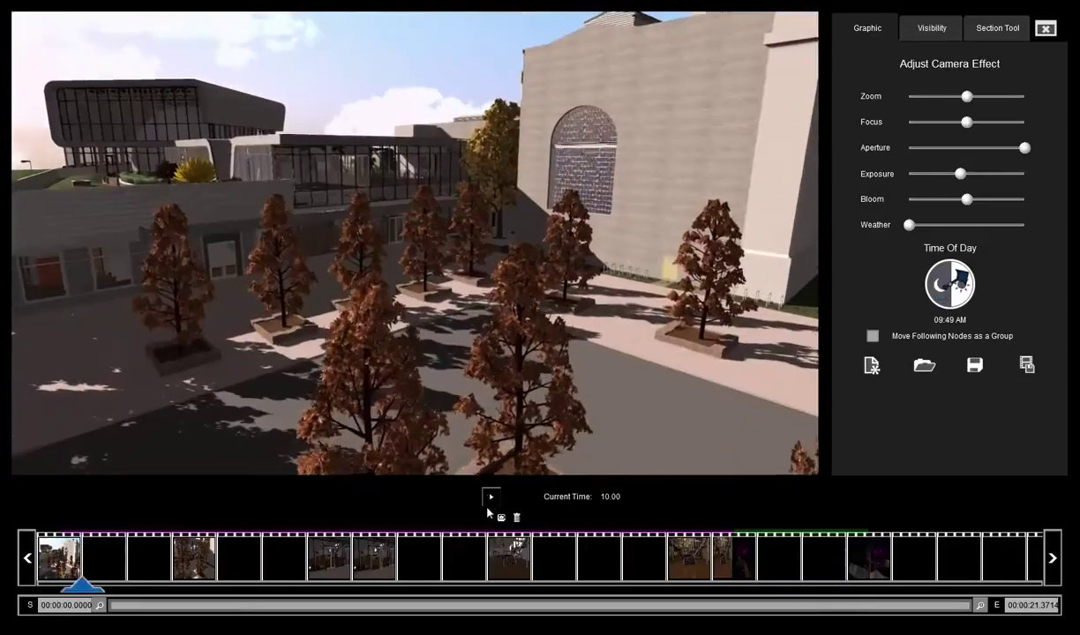
pyautogui.click(878, 564)
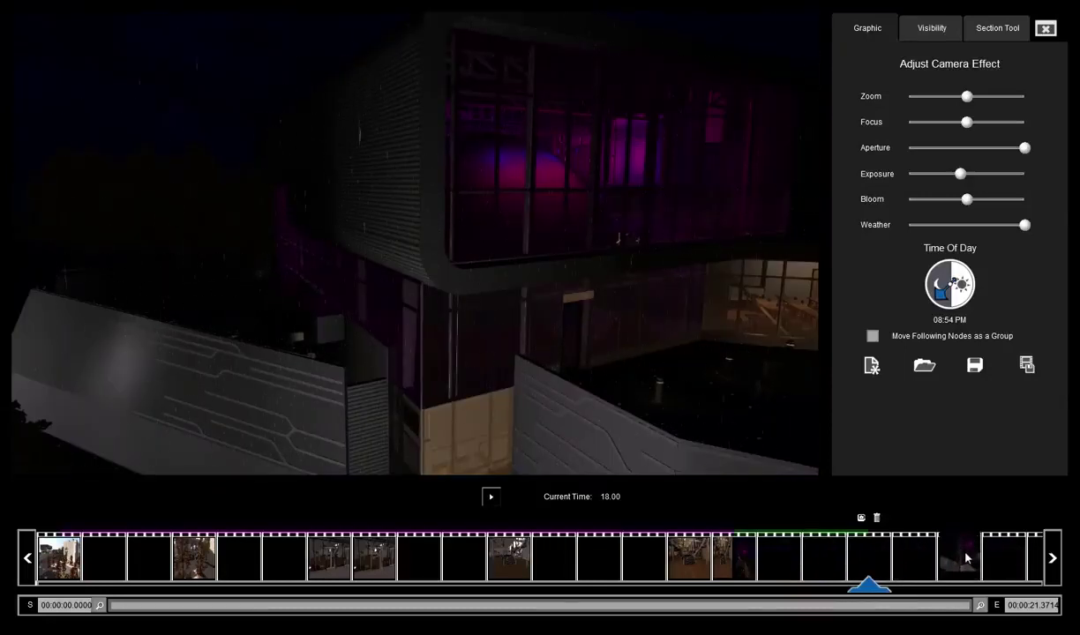
pyautogui.click(957, 567)
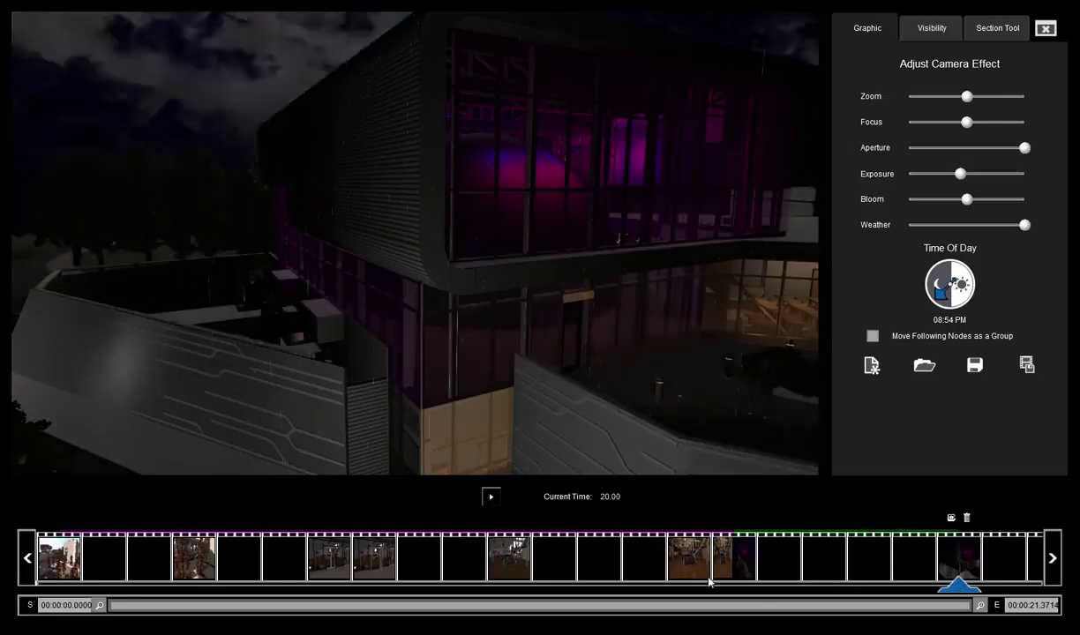